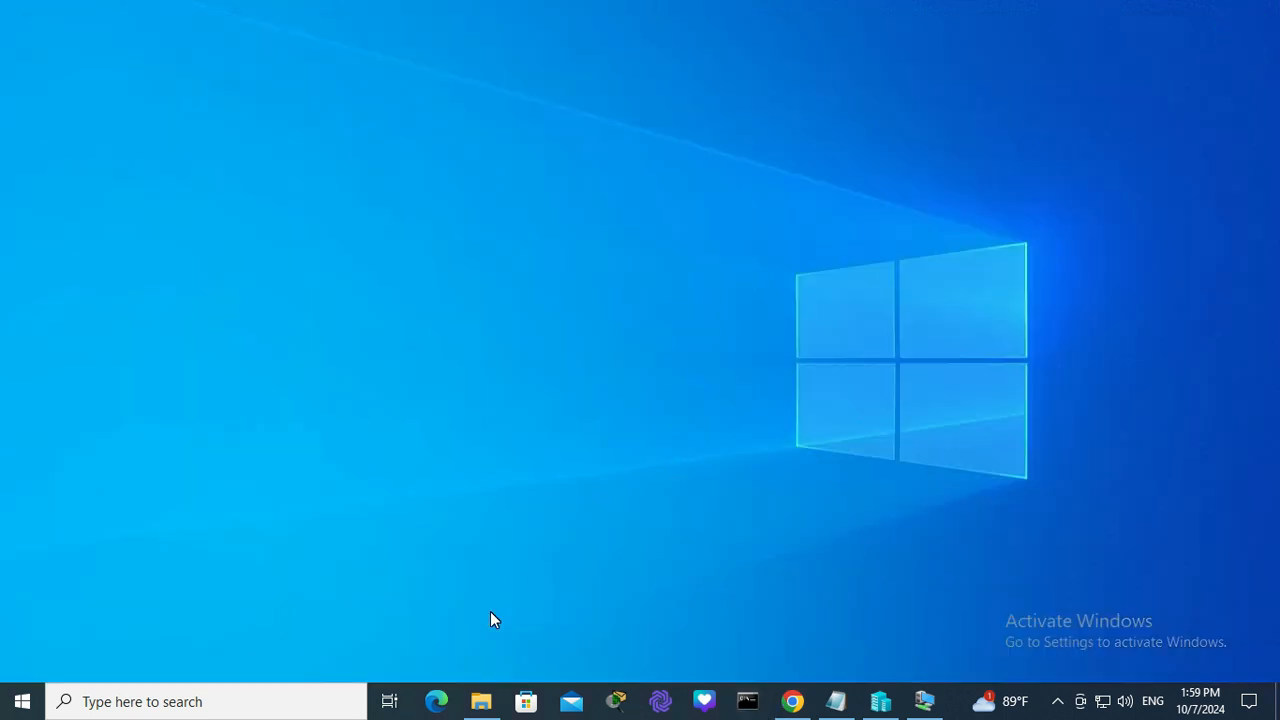
Open Local Disk (F:) from This PC in a maximized File Explorer window.
click(490, 704)
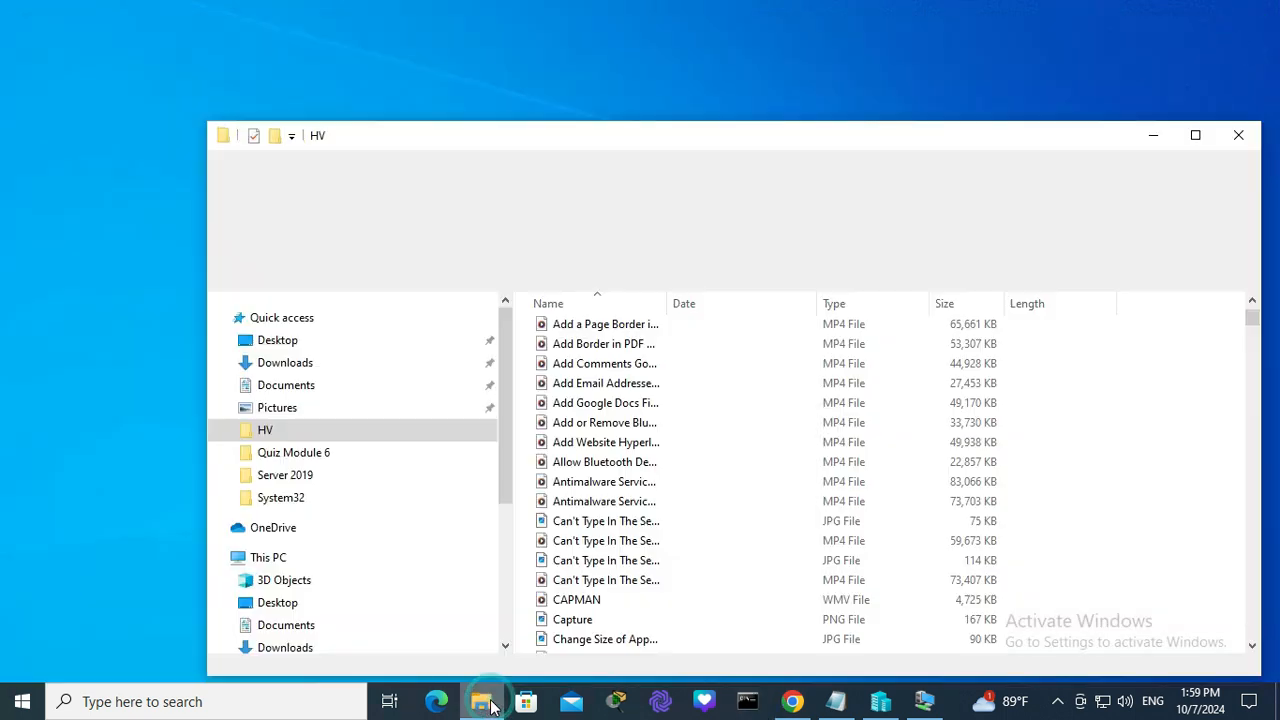
click(268, 557)
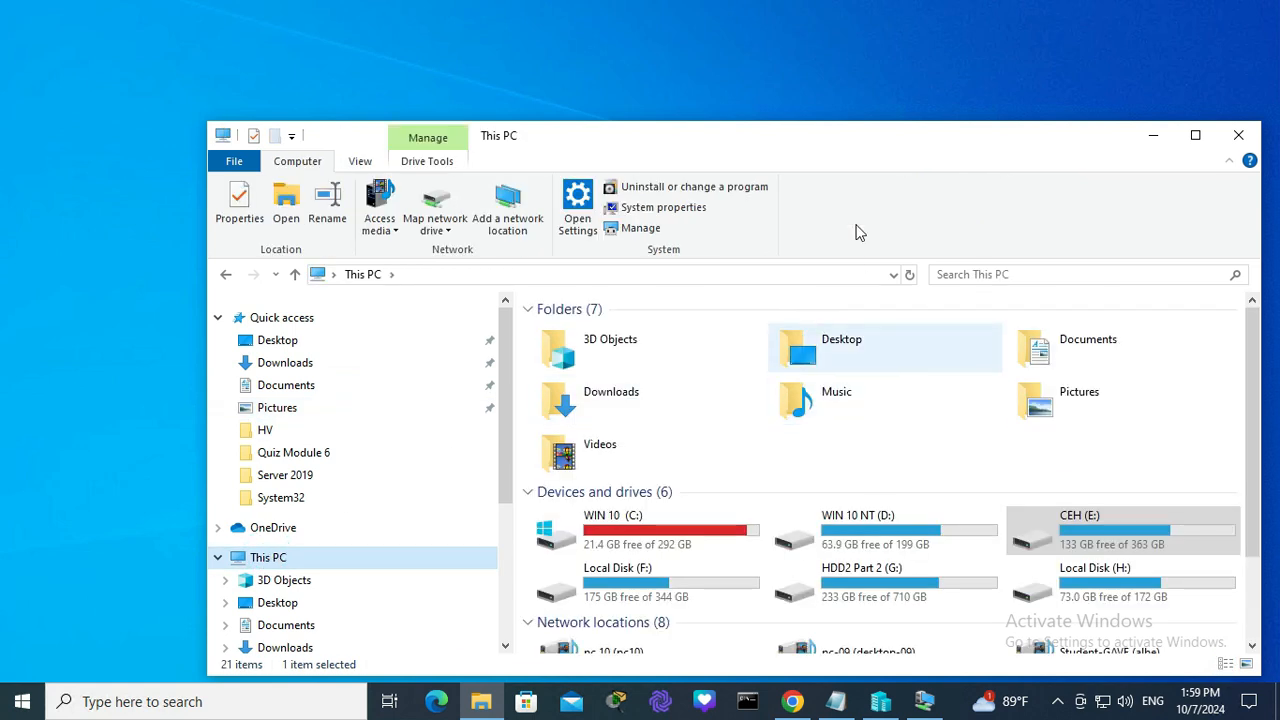
drag(860, 143, 727, 8)
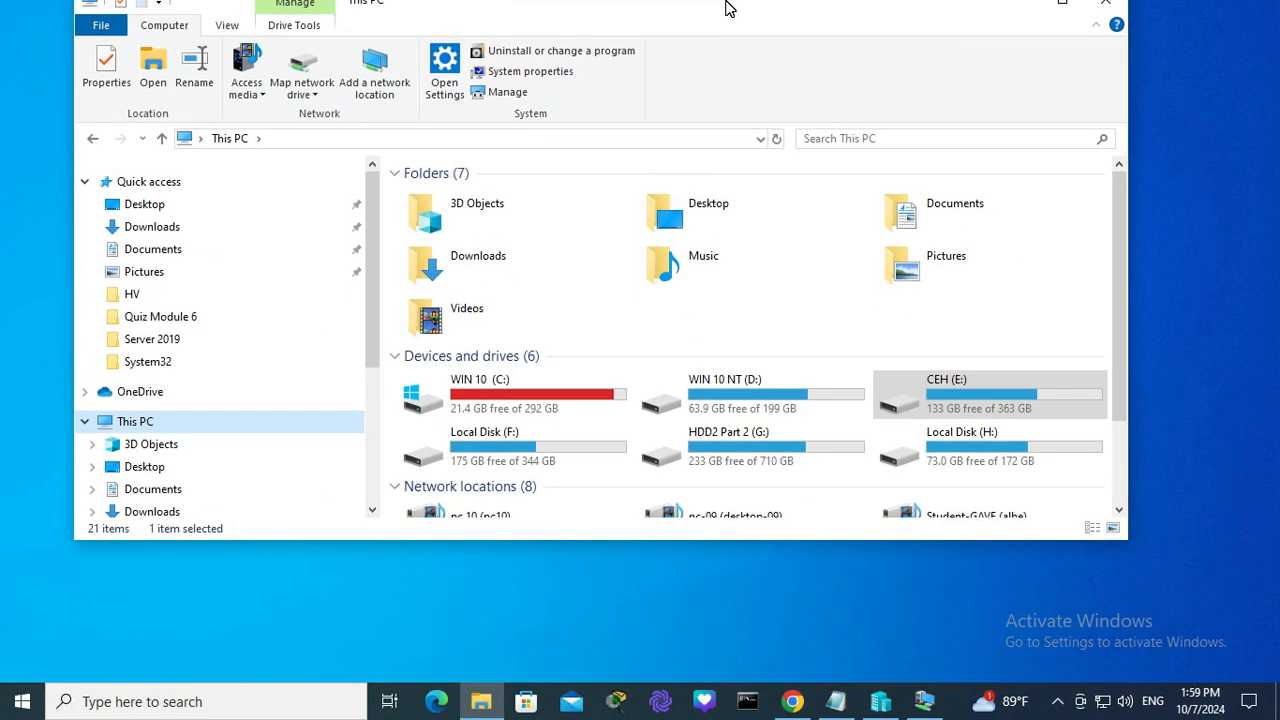
key(super+Up)
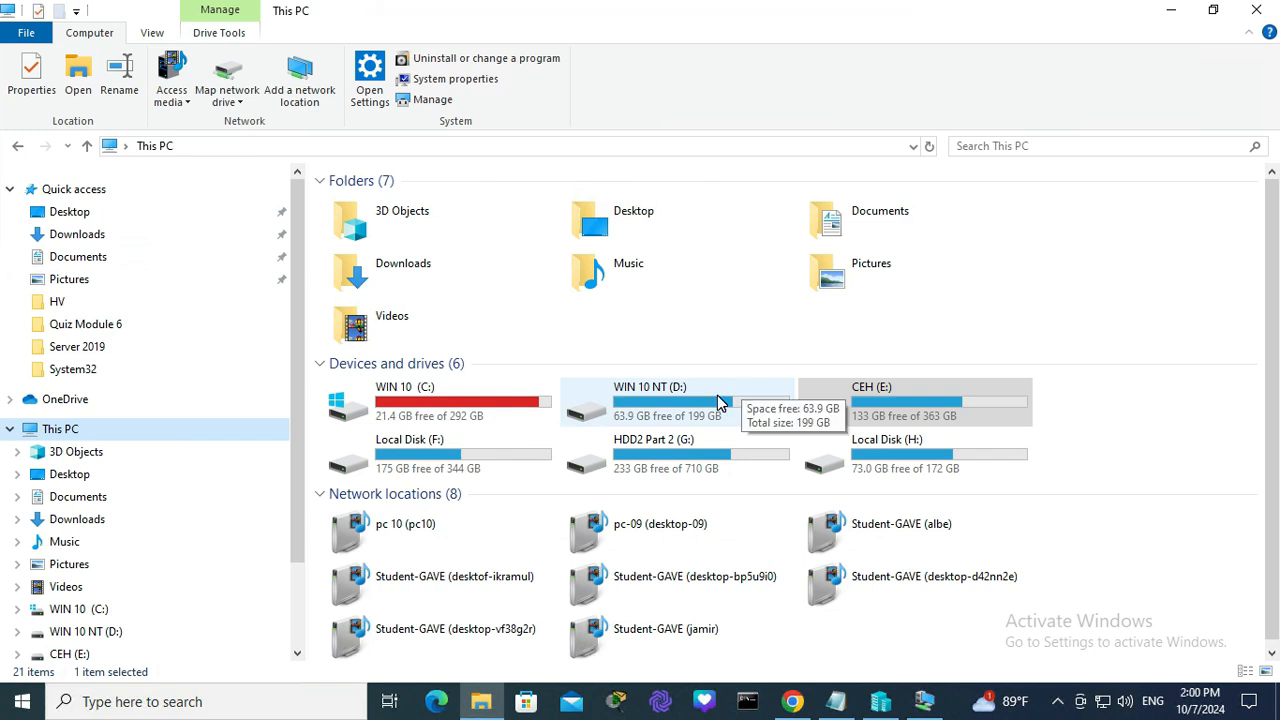
double_click(463, 455)
Create a new folder named MyShare in the root of Local Disk (F:).
right_click(399, 553)
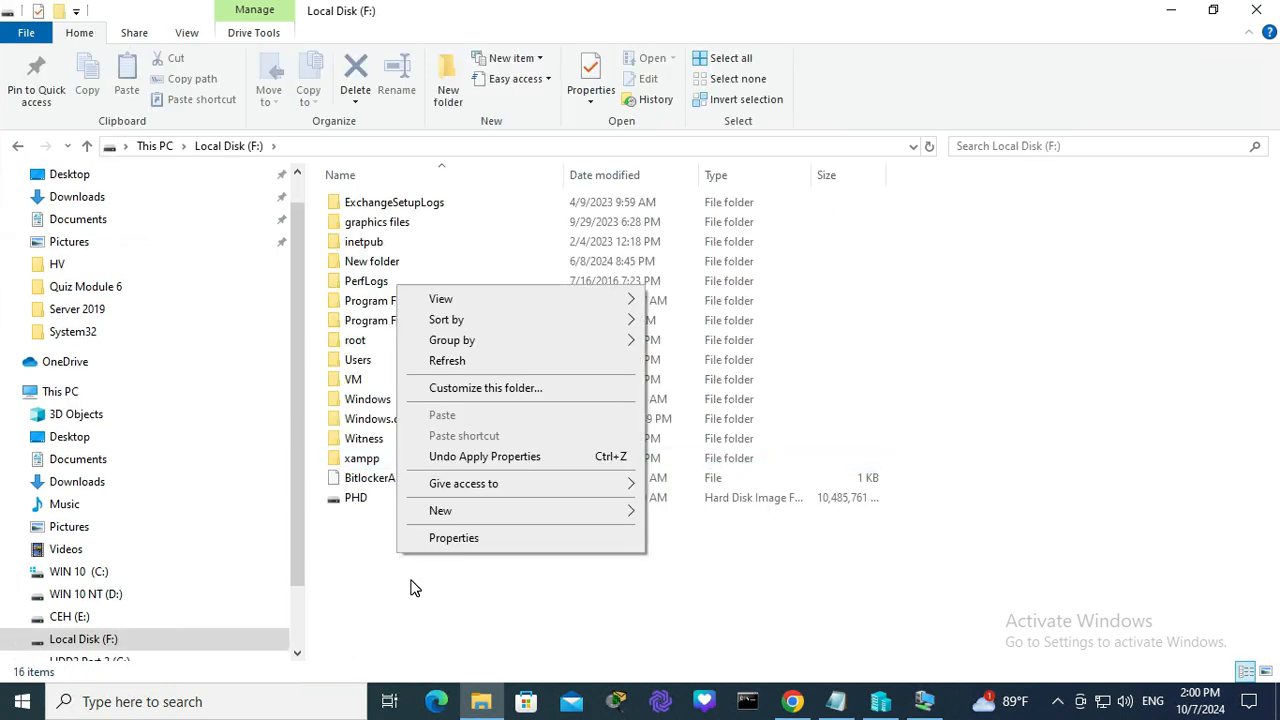
right_click(411, 580)
mouse_move(456, 545)
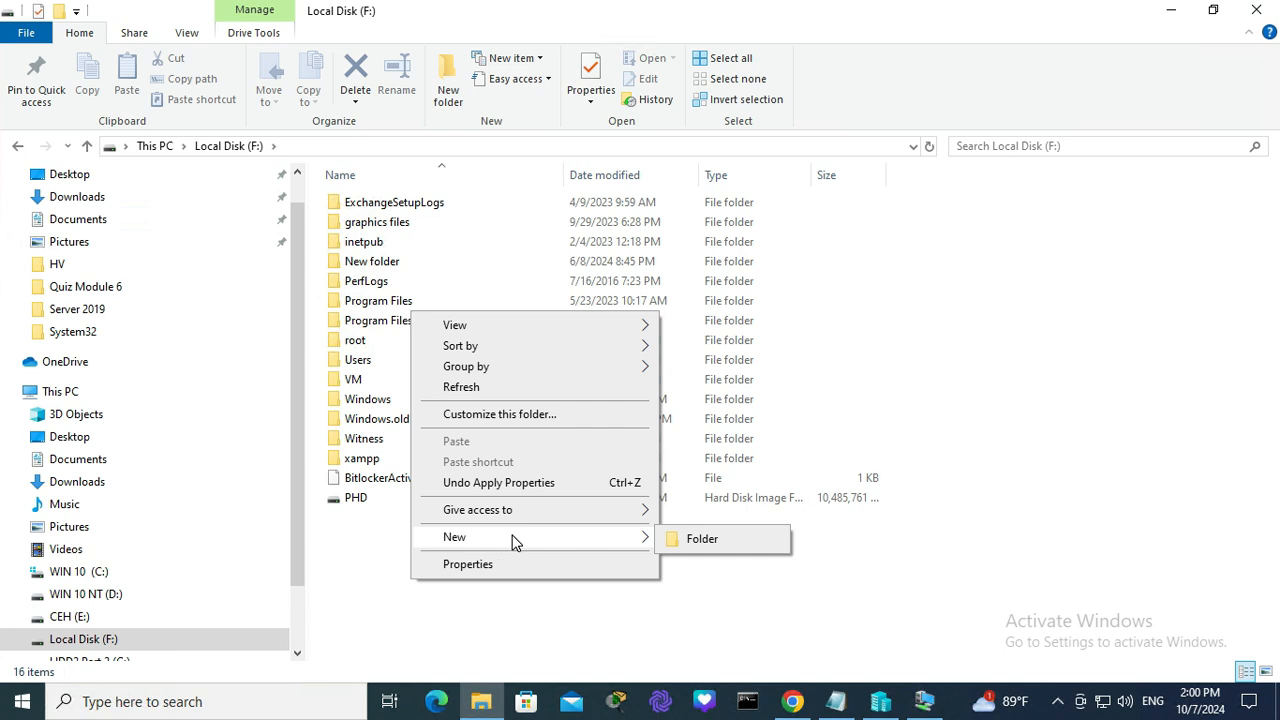
click(720, 541)
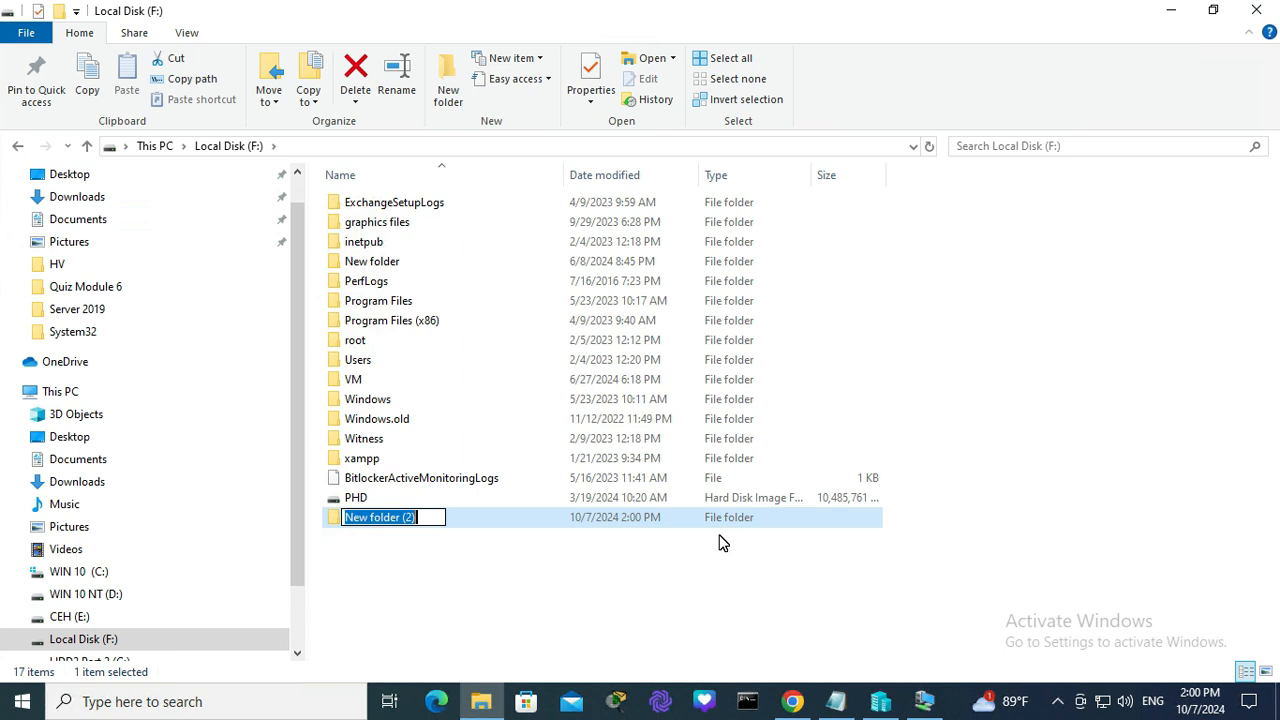
text(My)
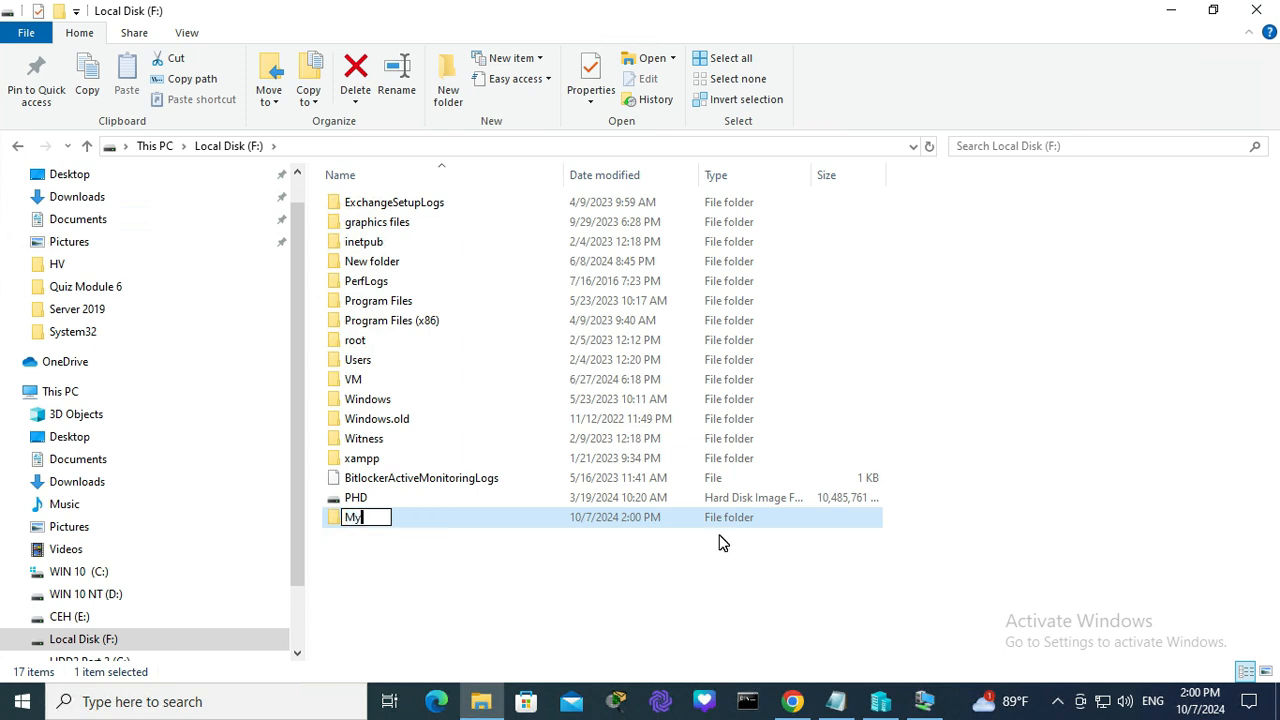
text(Share)
click(466, 543)
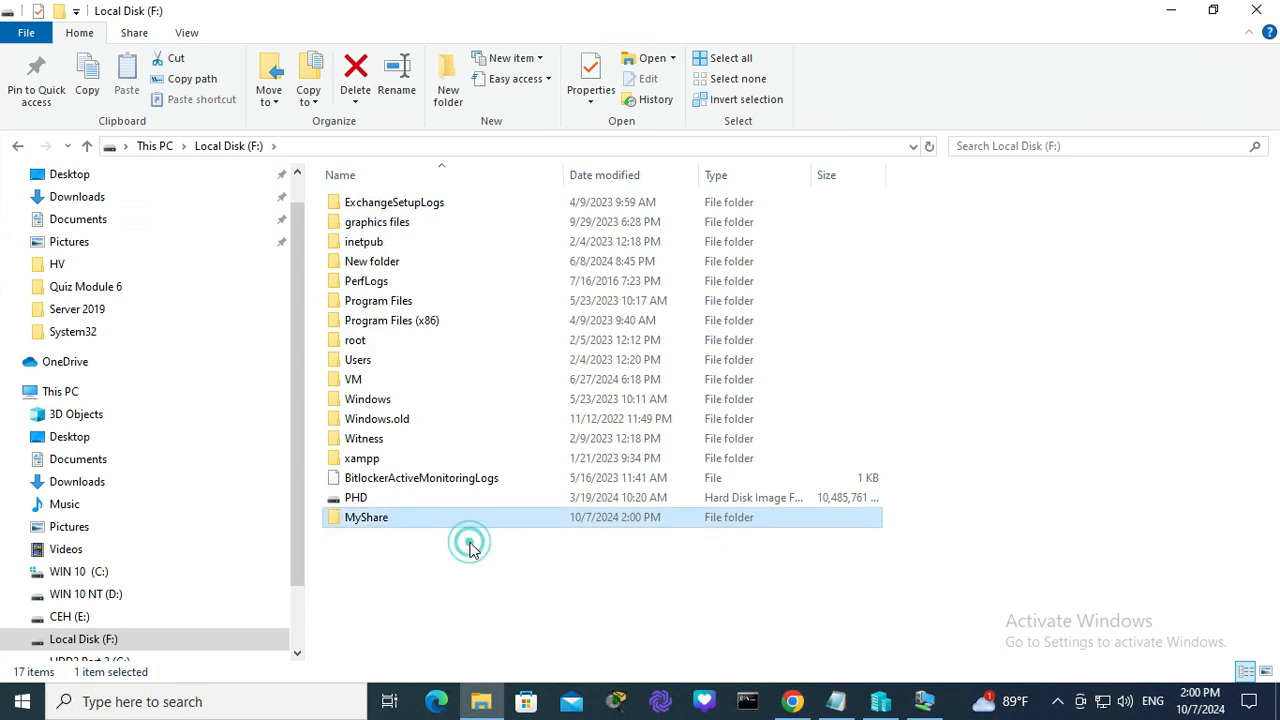
Turn on advanced sharing for the MyShare folder and set its share name to ITSystemAdmin.
click(383, 520)
right_click(382, 522)
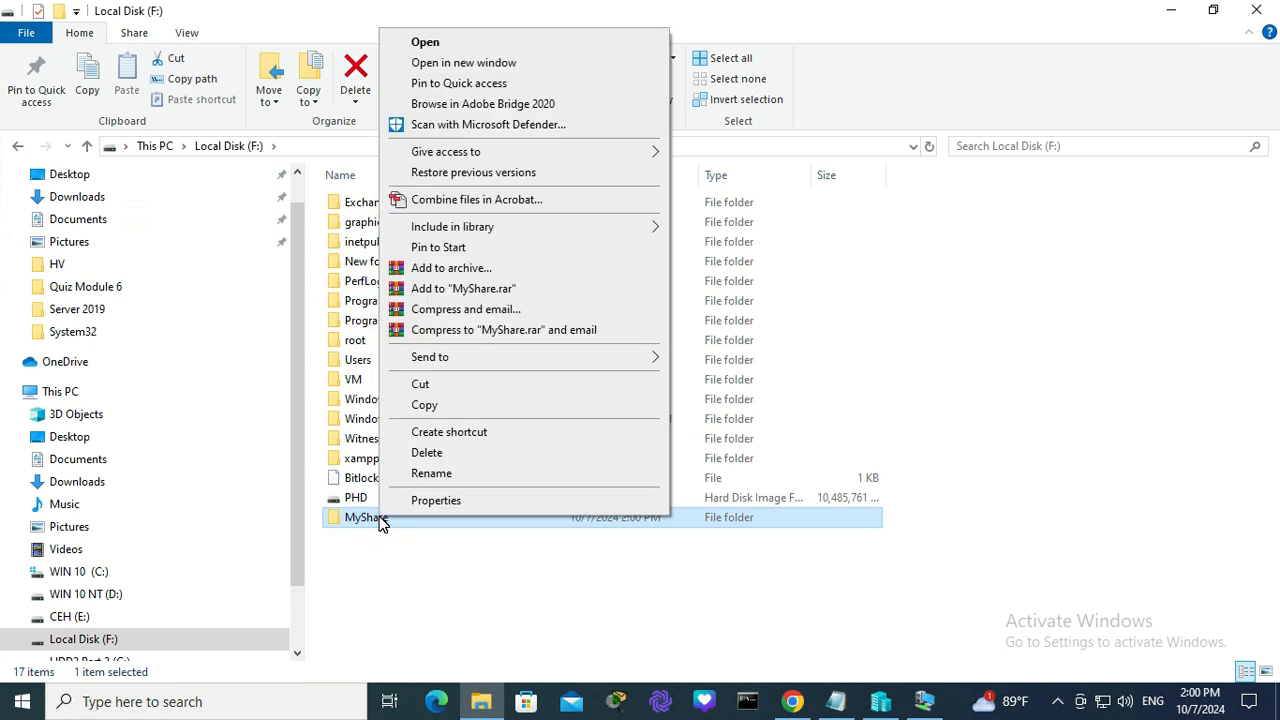
click(436, 500)
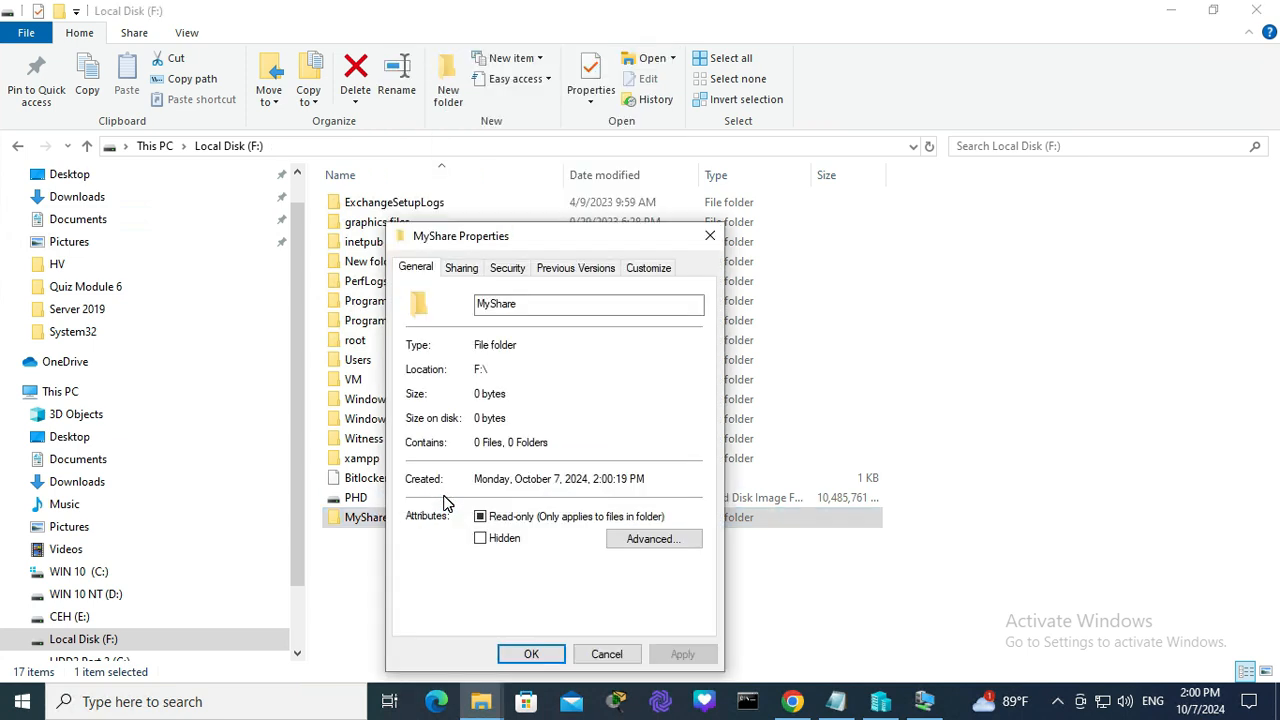
click(461, 270)
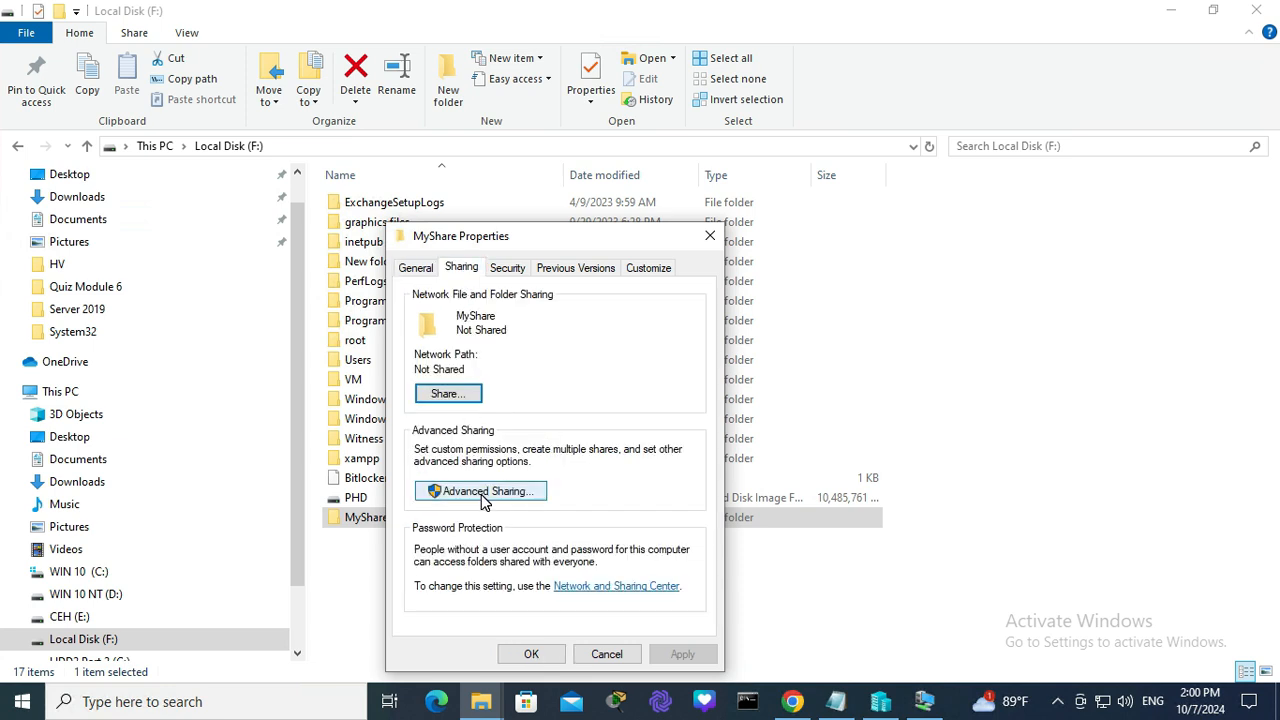
click(484, 496)
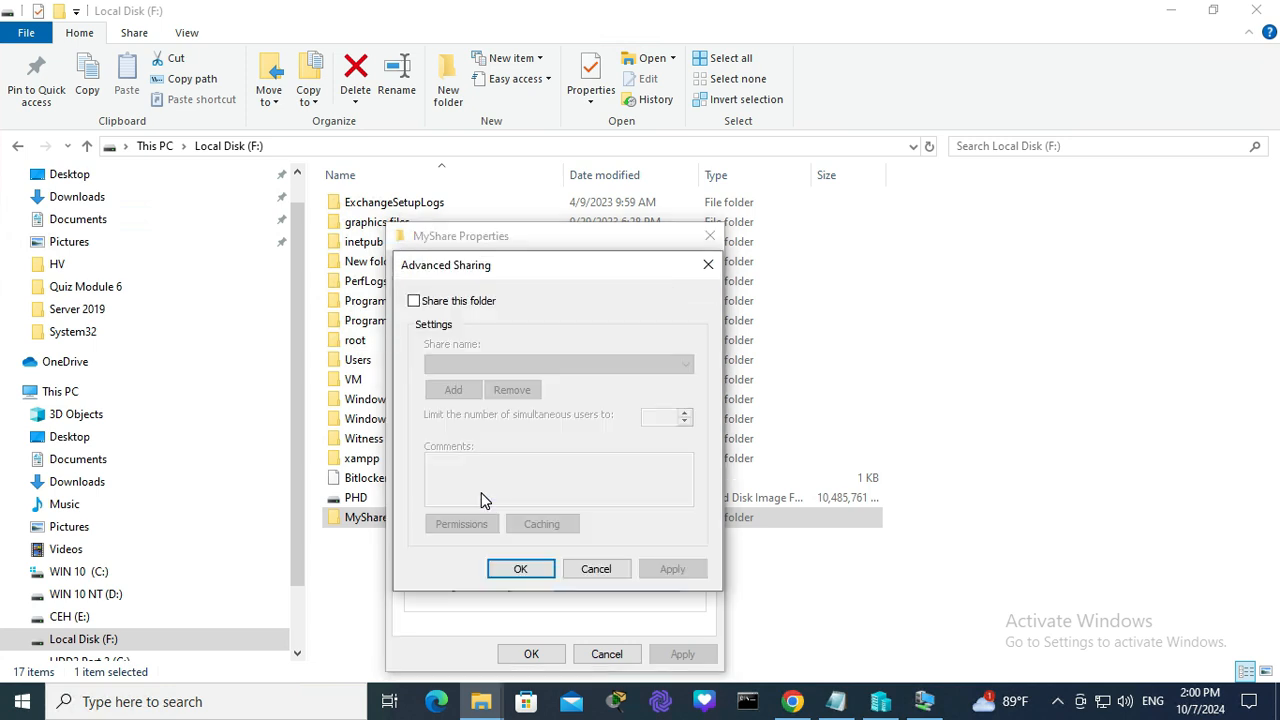
click(416, 304)
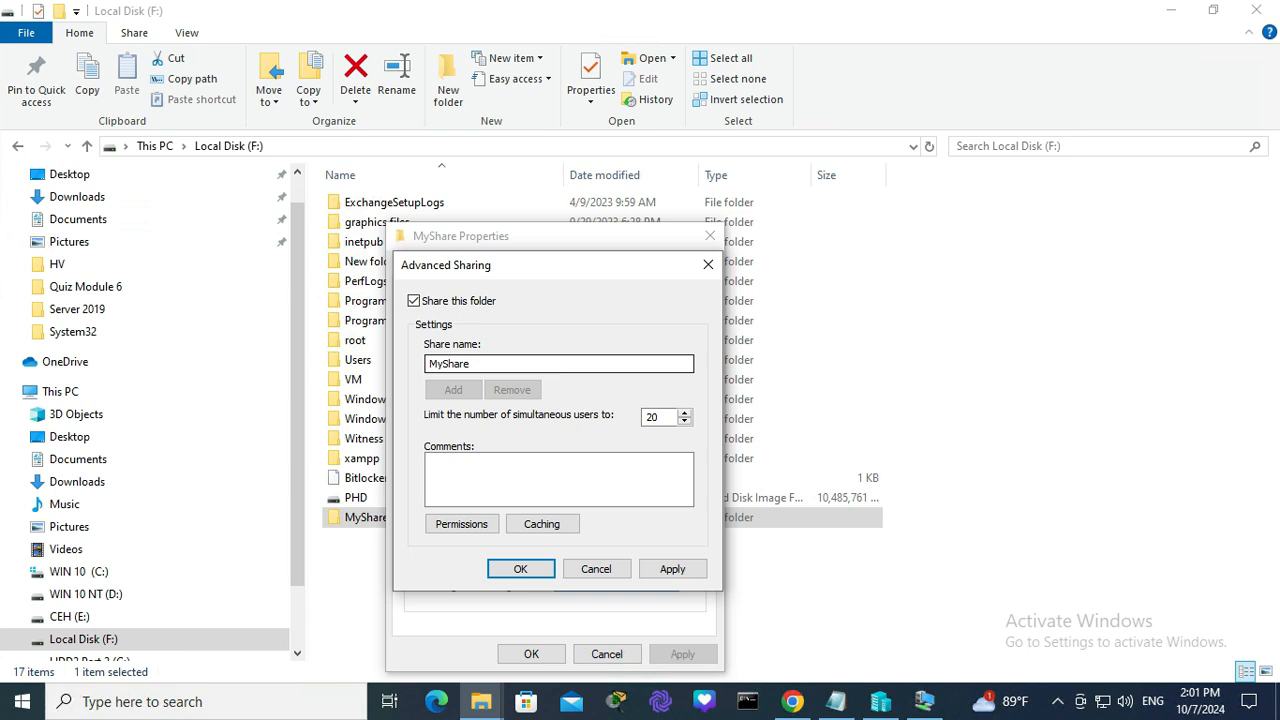
drag(470, 364, 428, 366)
text(I)
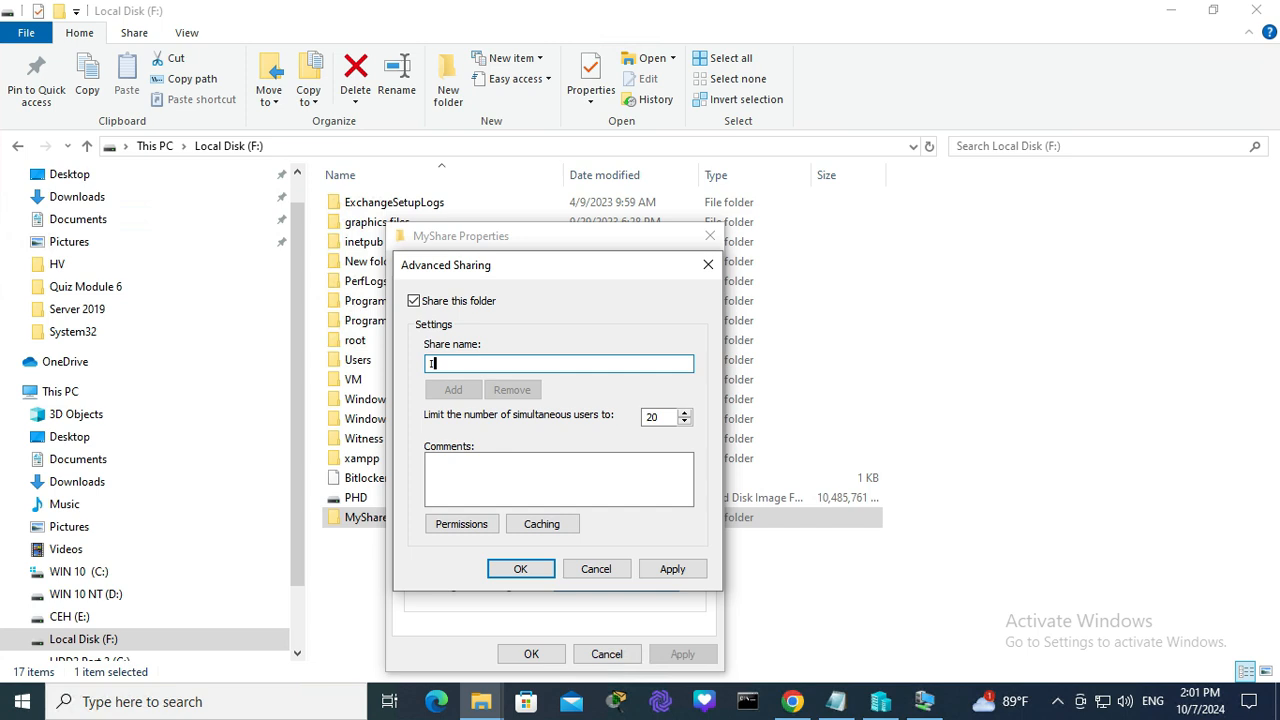
text(TSystemAdmin)
Allow Full Control for Everyone in the share permissions of ITSystemAdmin.
click(460, 528)
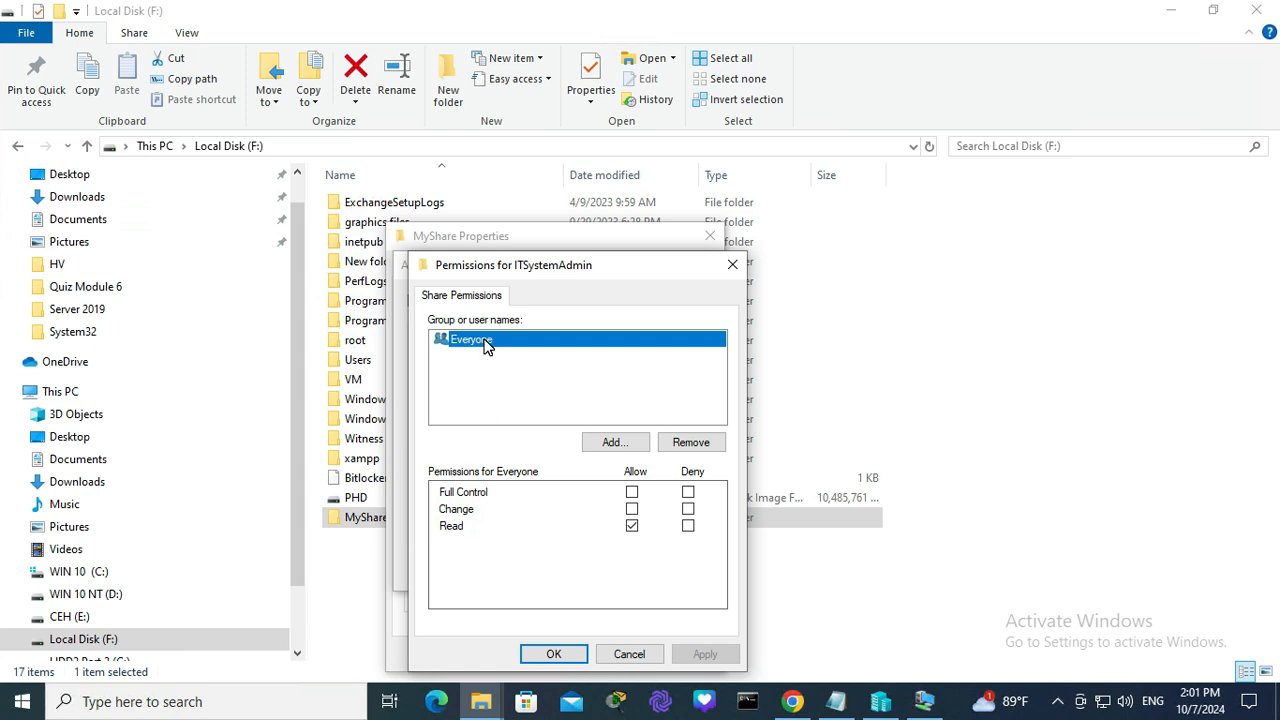
click(612, 443)
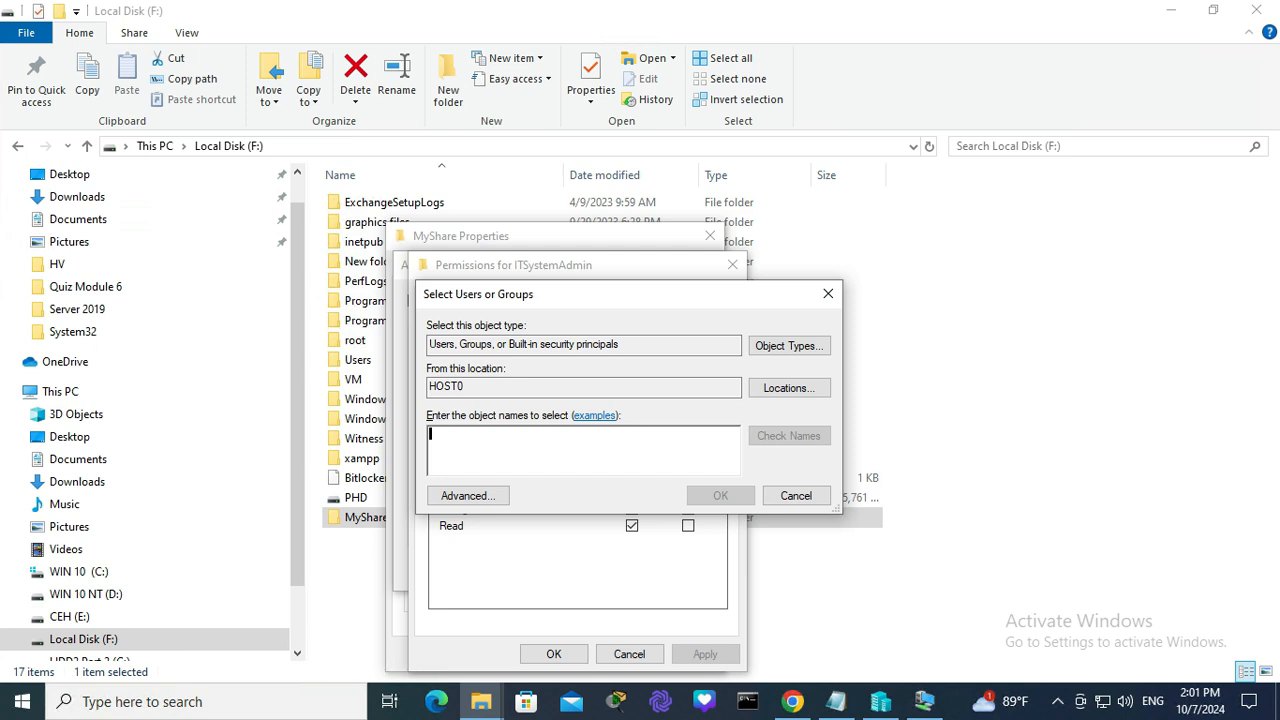
click(782, 495)
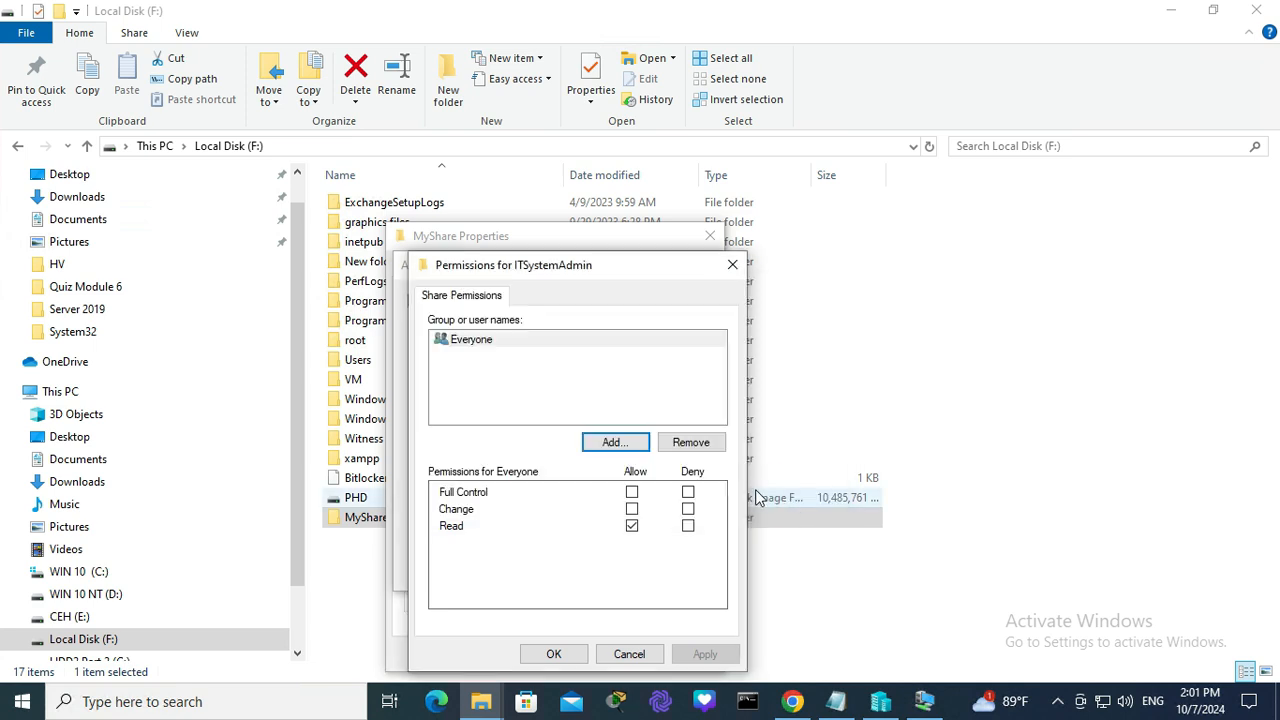
click(477, 345)
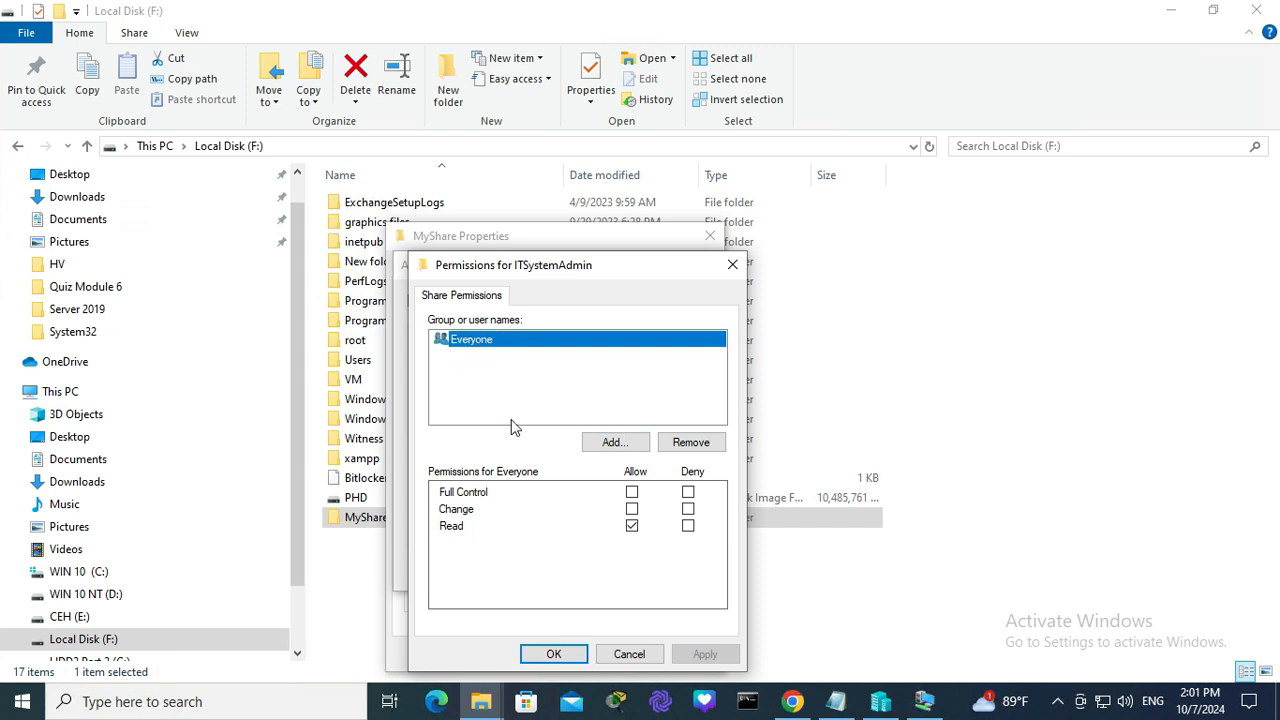
click(633, 494)
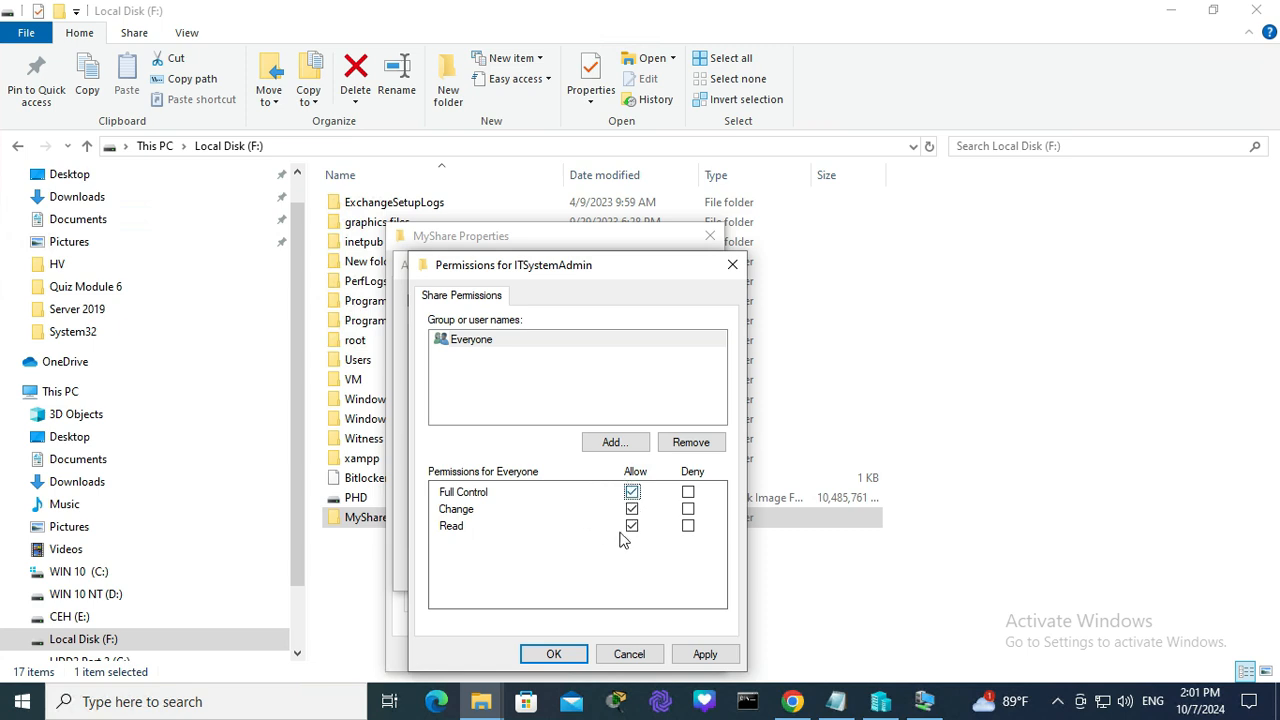
click(724, 659)
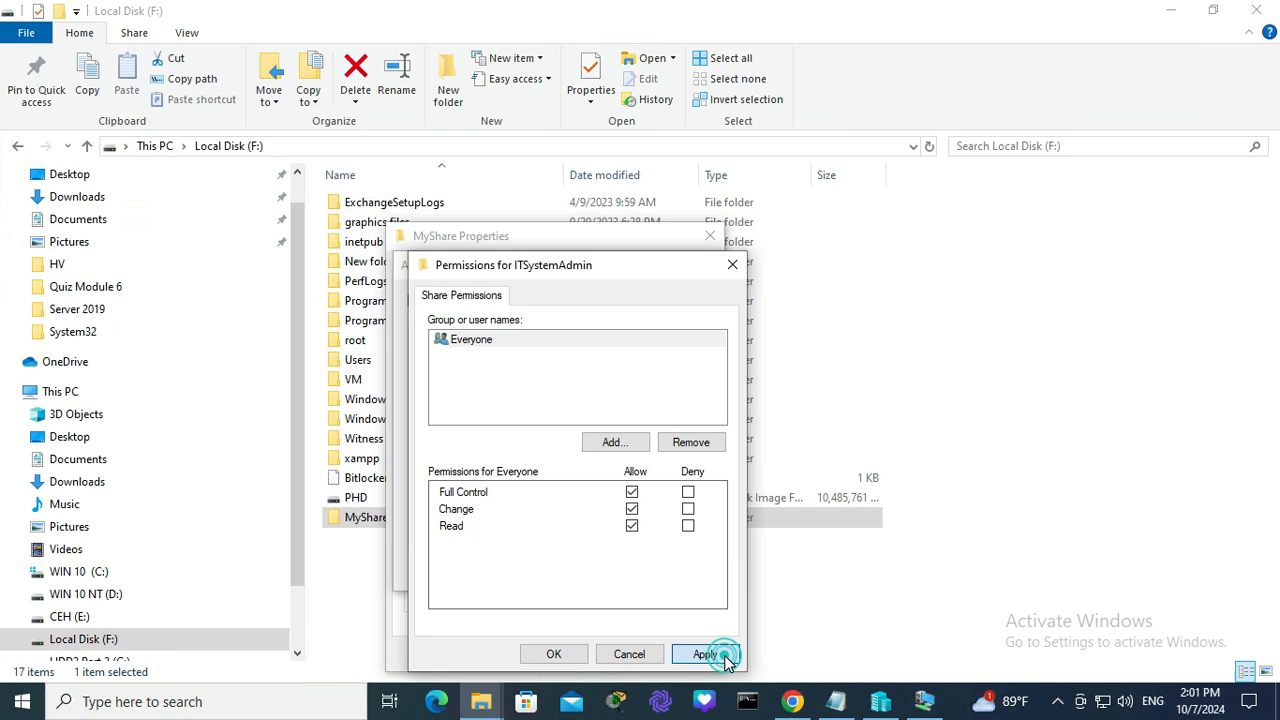
click(568, 655)
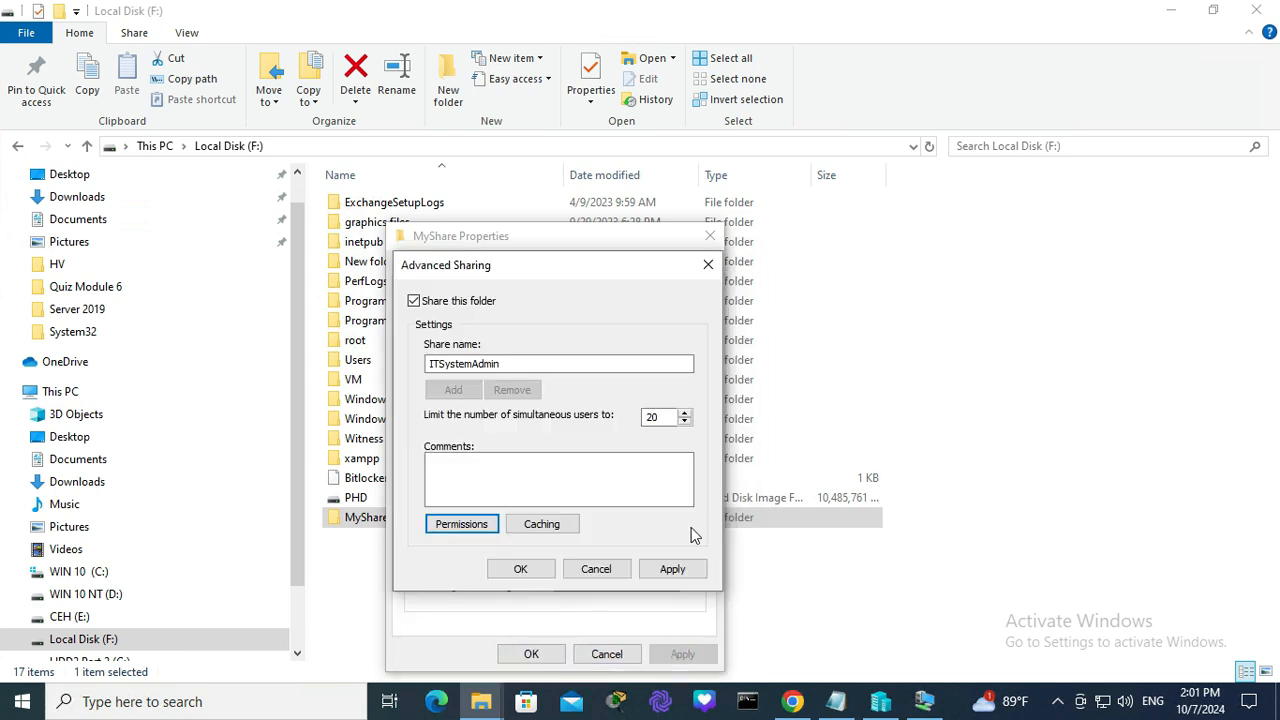
Apply the advanced sharing settings, then close the MyShare properties and the File Explorer window.
click(682, 568)
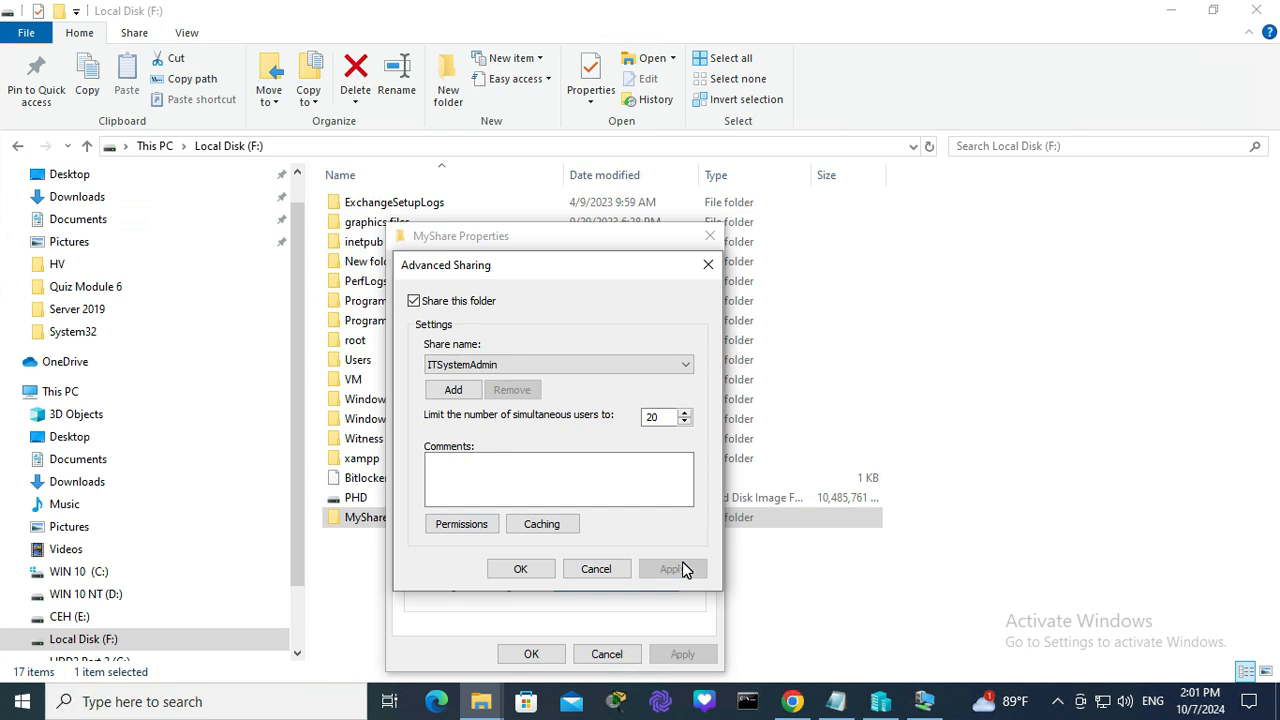
click(522, 568)
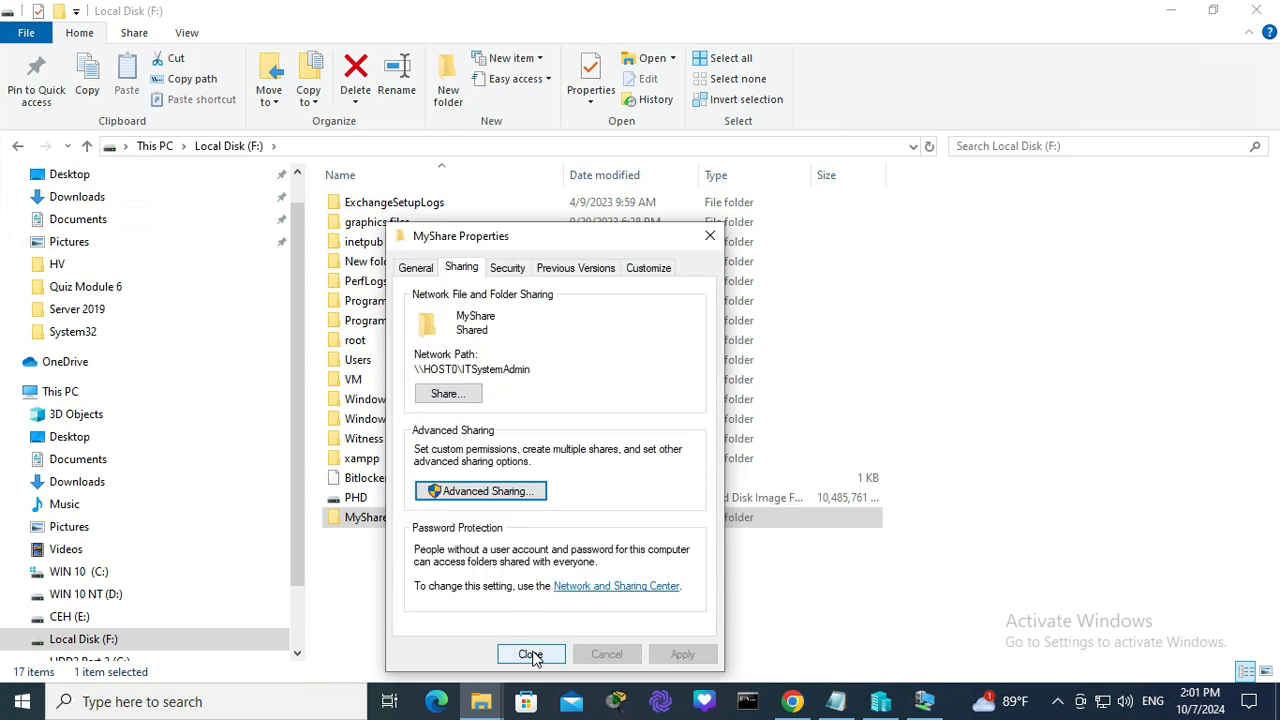
click(530, 654)
click(951, 537)
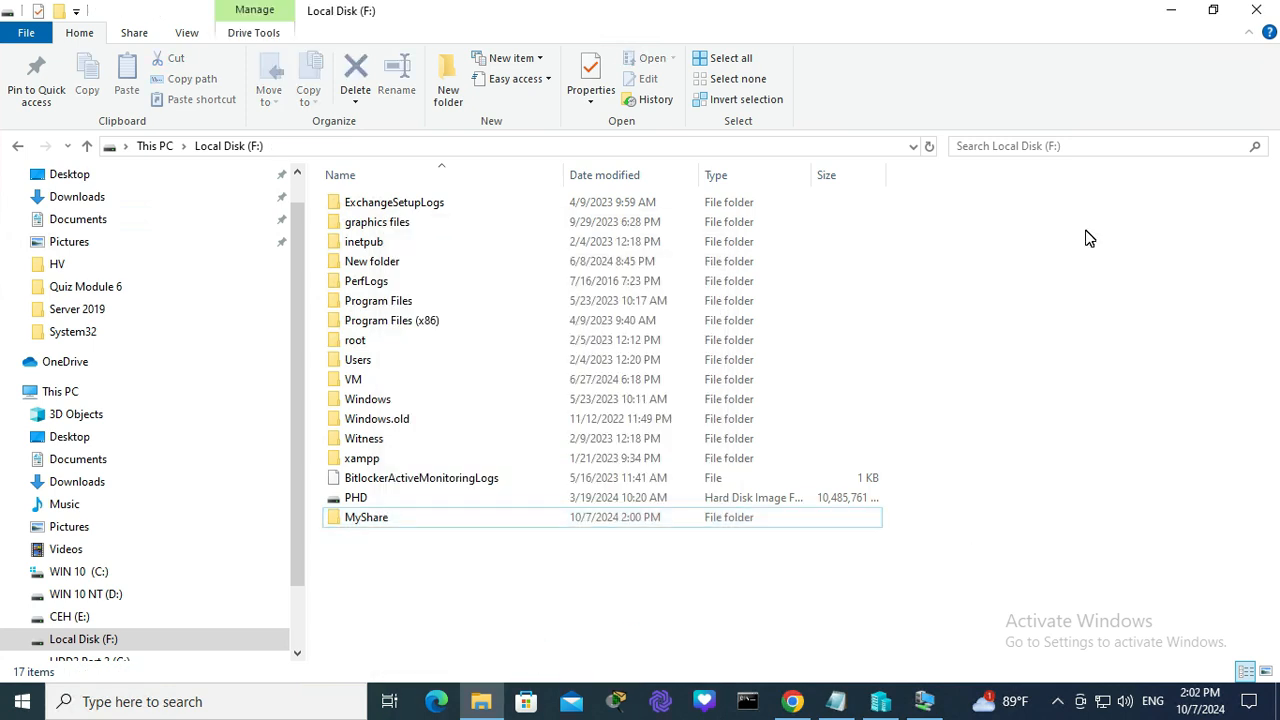
click(1258, 9)
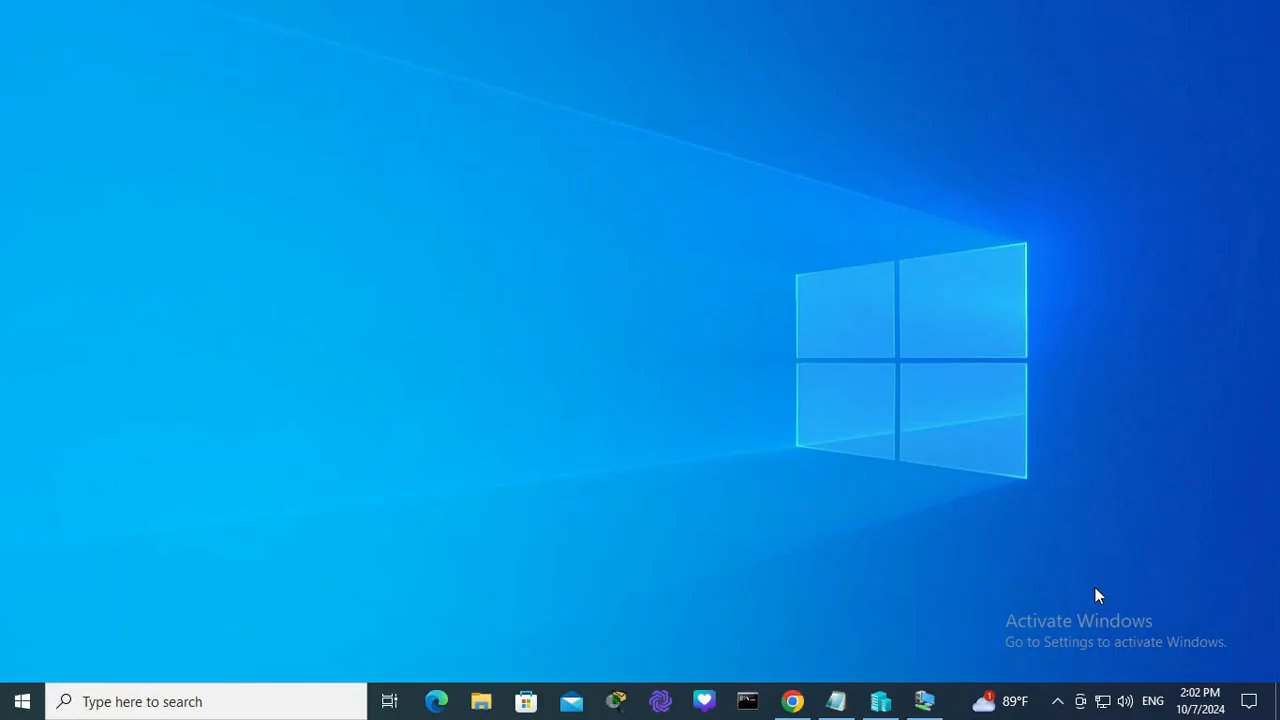
Open the advanced sharing settings from the Network and Sharing Center and select turning on network discovery for the Guest or Public profile.
right_click(1103, 703)
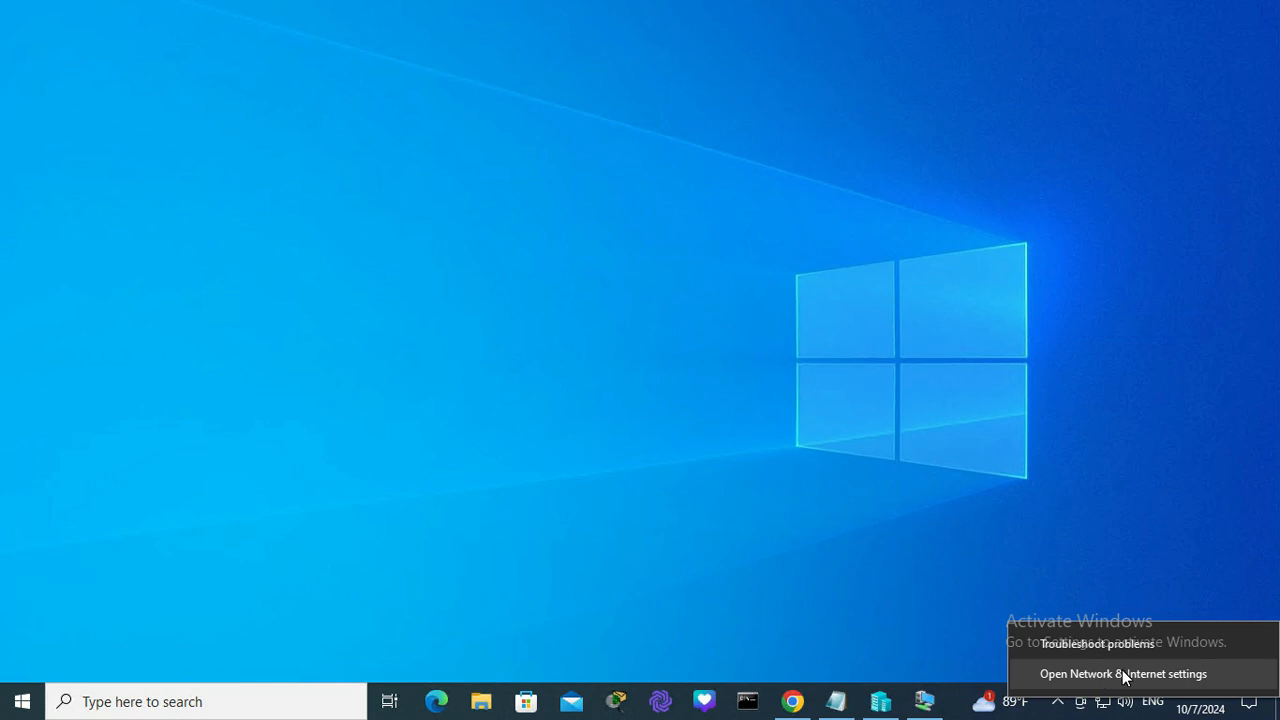
click(1124, 676)
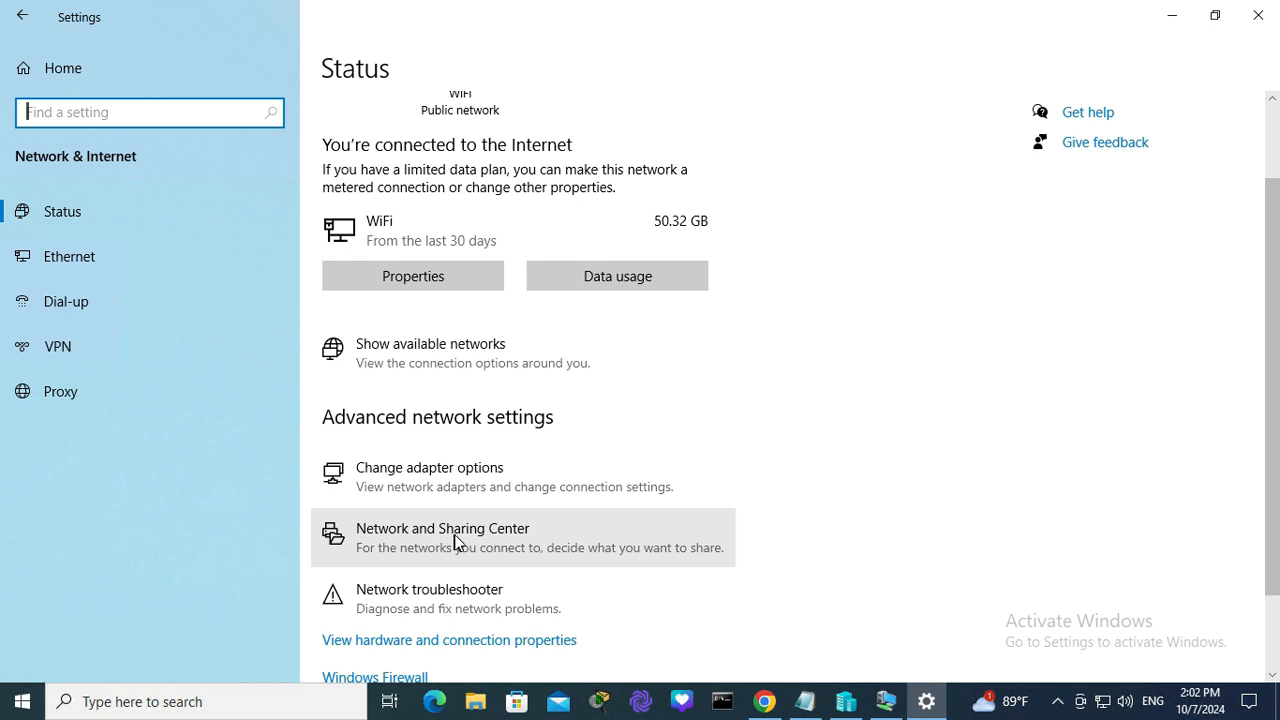
click(462, 541)
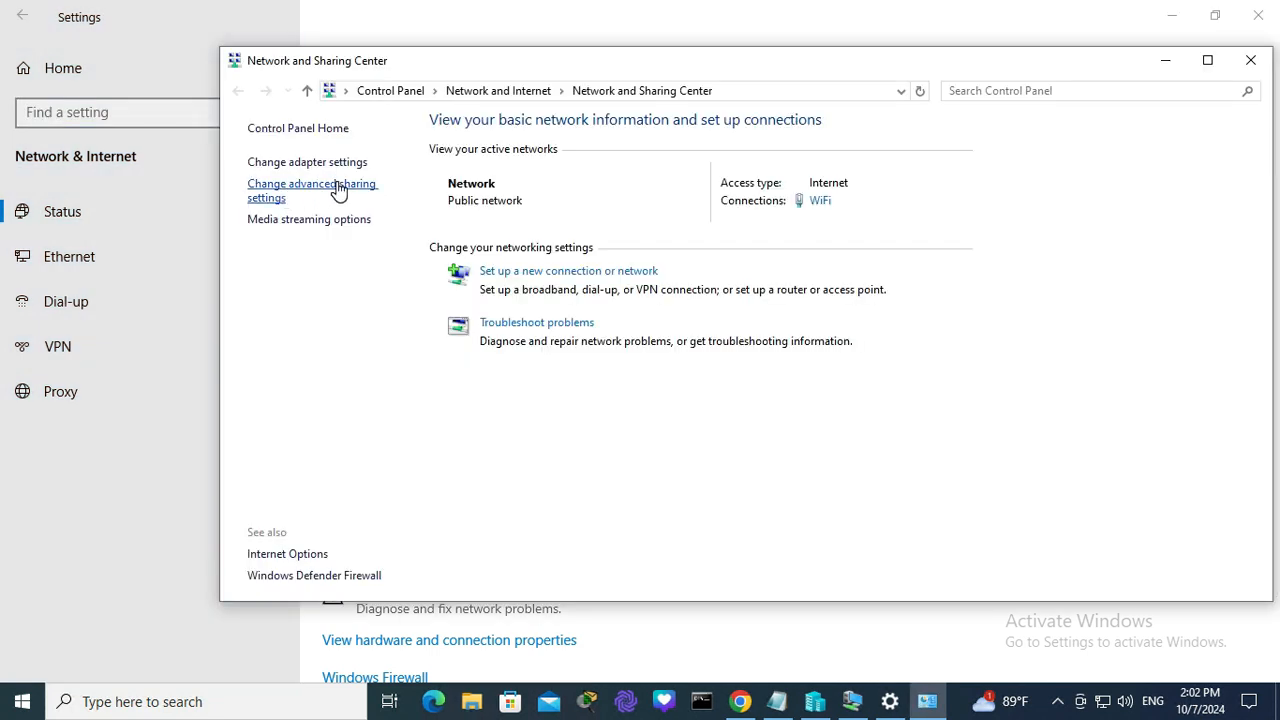
click(288, 192)
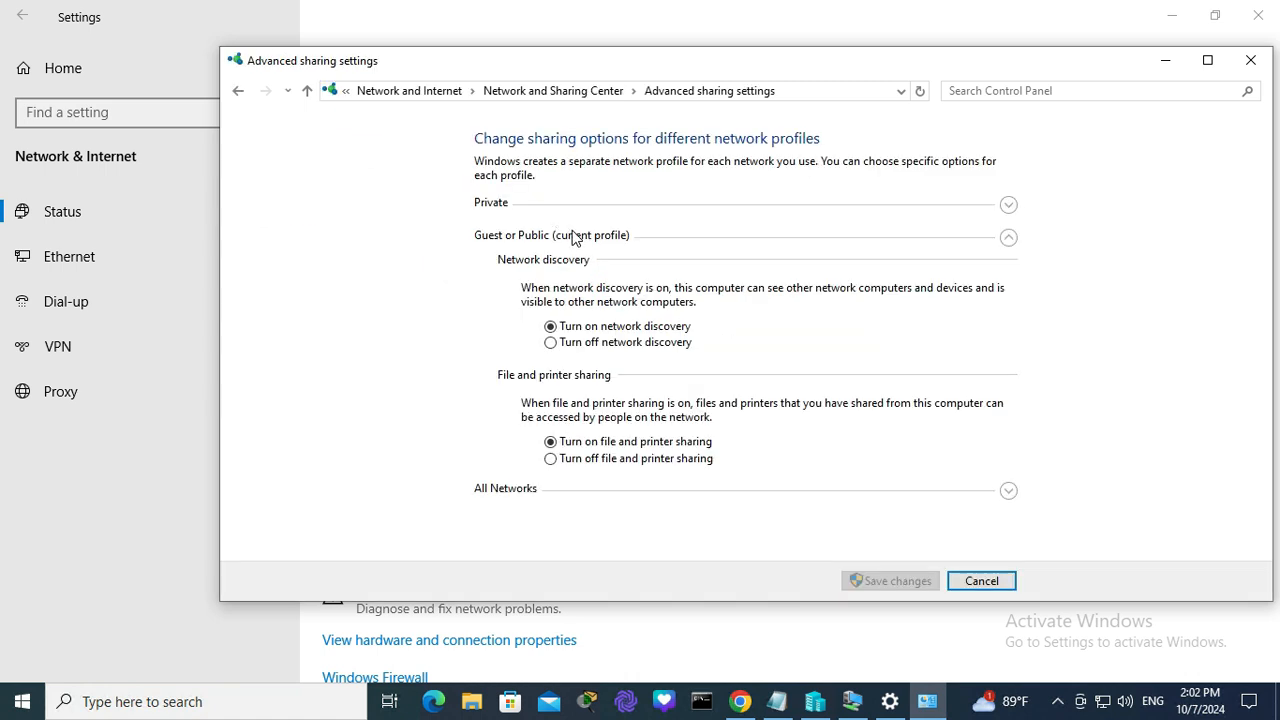
click(551, 328)
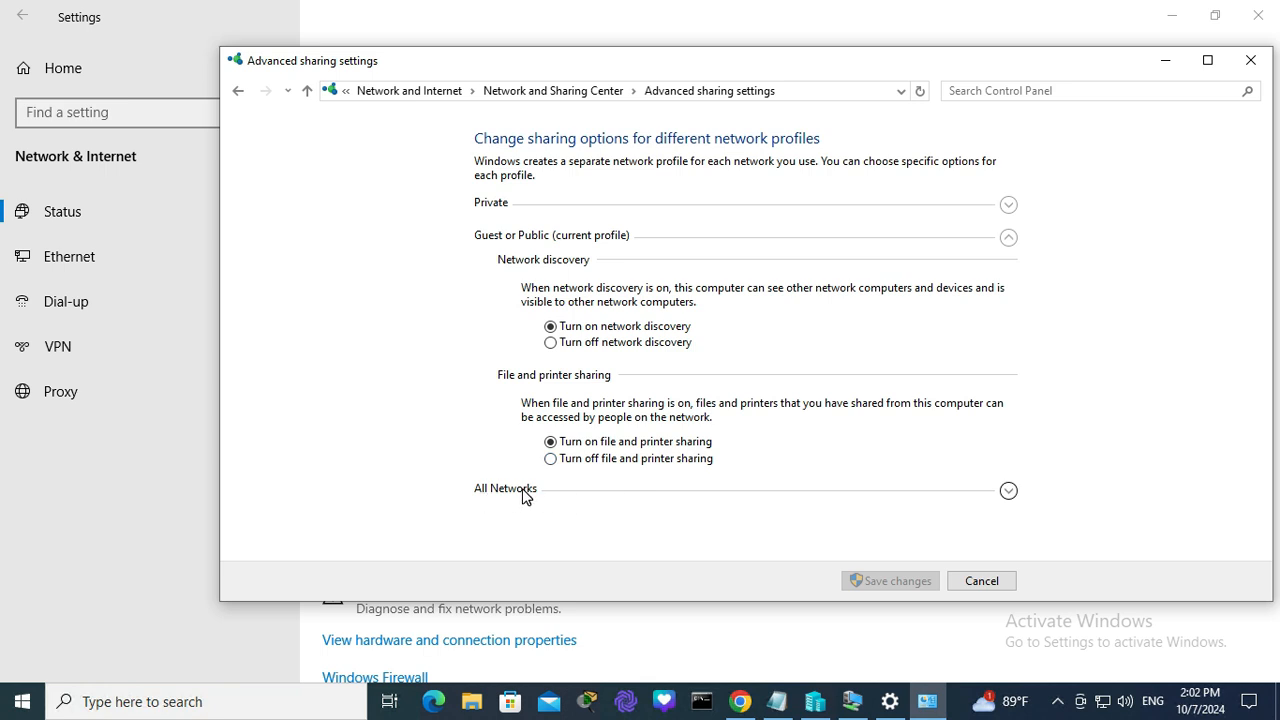
For All Networks, select turning on Public folder sharing and turning off password protected sharing.
click(1008, 490)
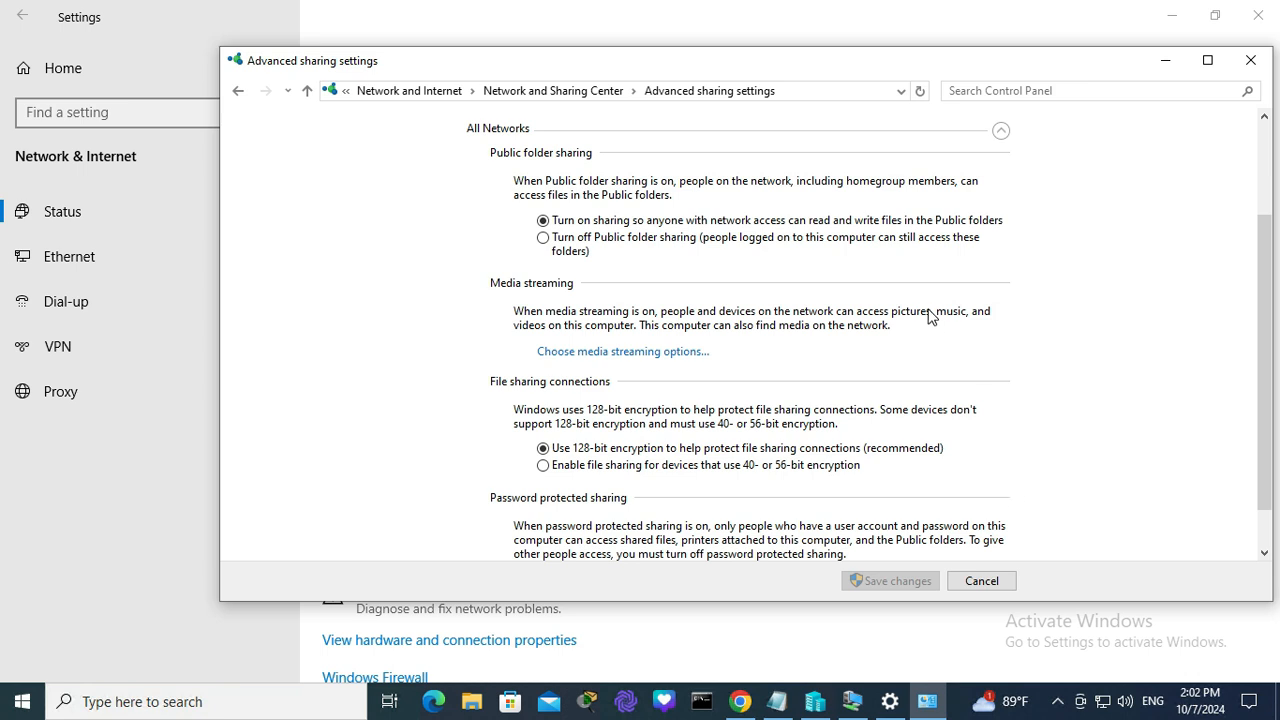
click(544, 224)
drag(1270, 276, 1274, 370)
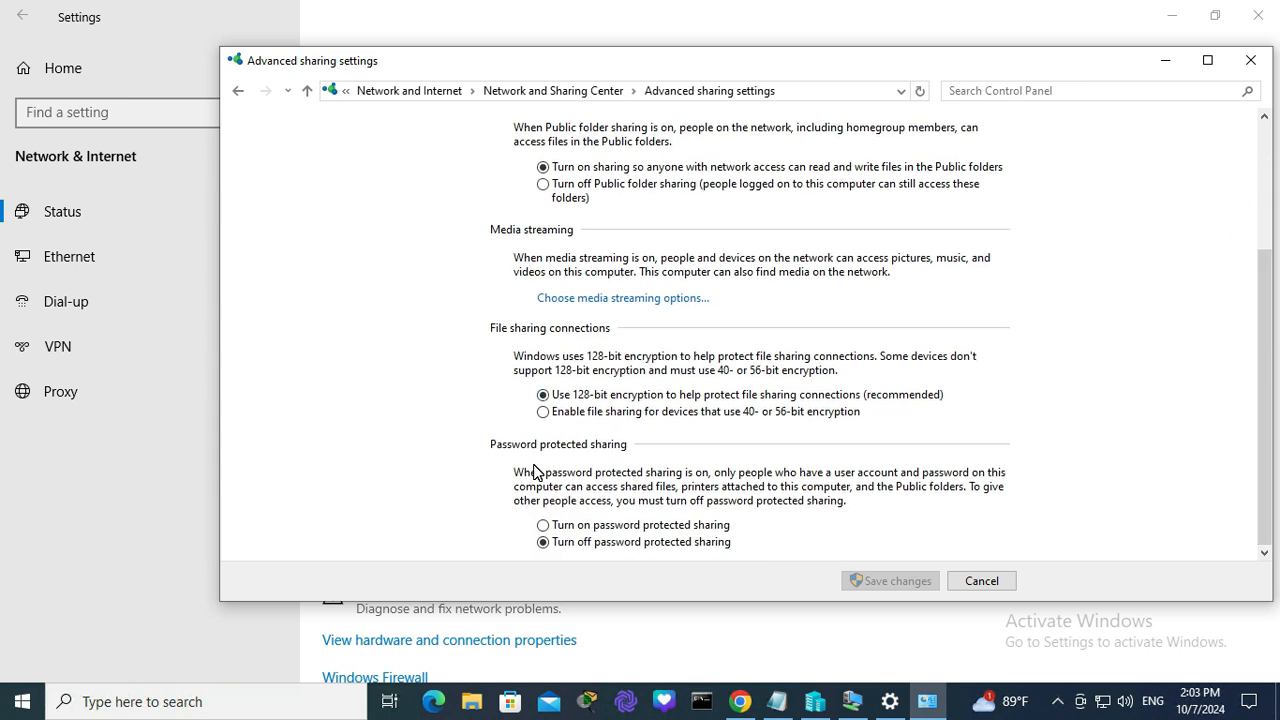
click(541, 523)
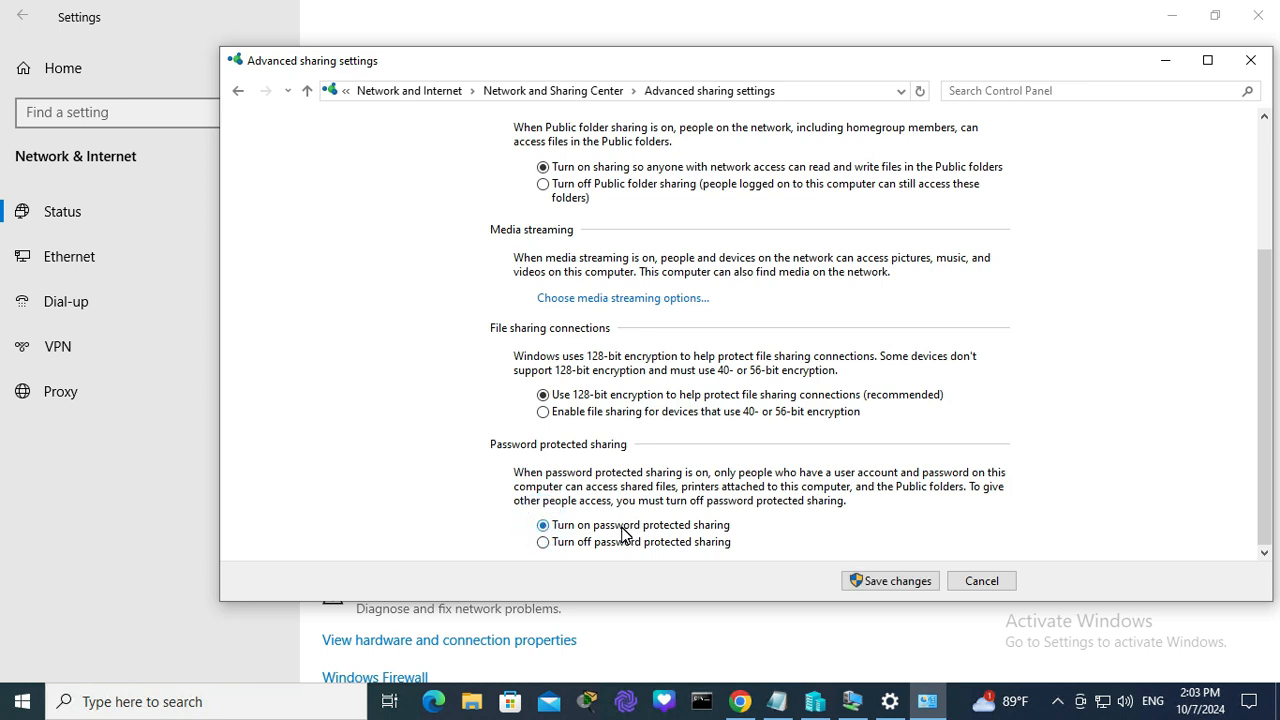
click(544, 542)
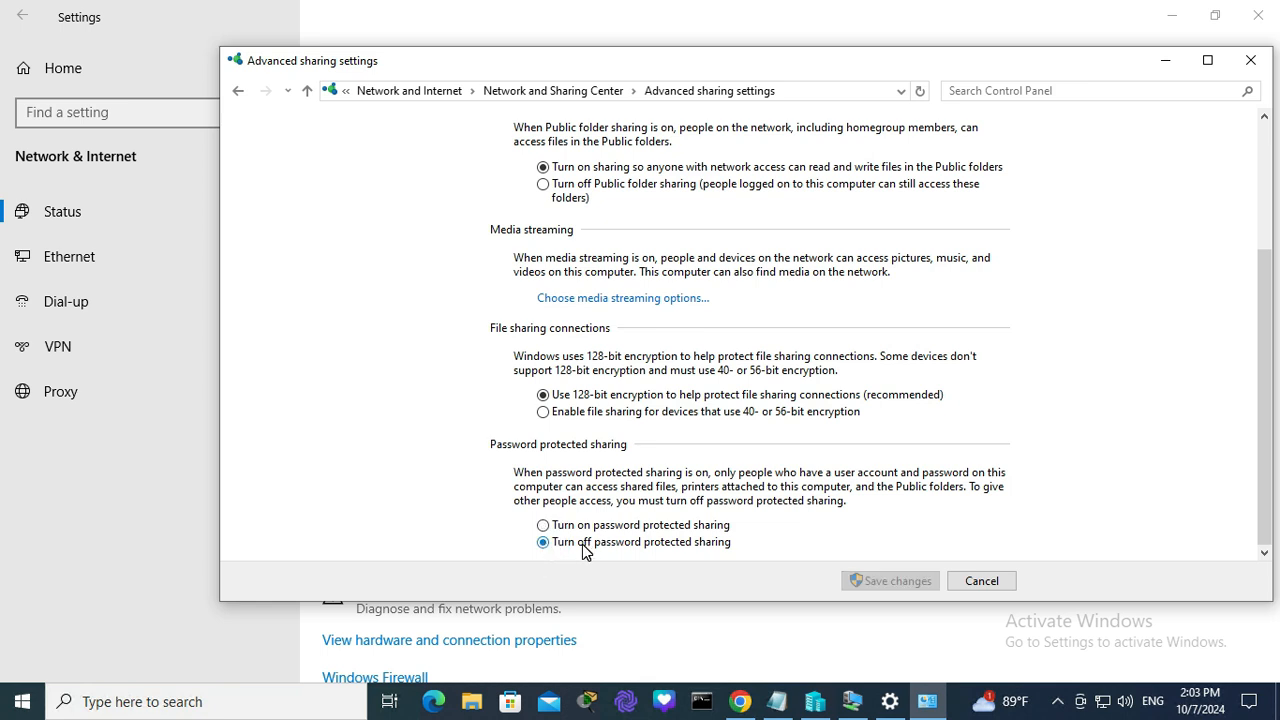
Keep the option to turn off password protected sharing selected and close the Advanced sharing settings and Settings windows.
click(688, 546)
click(1250, 64)
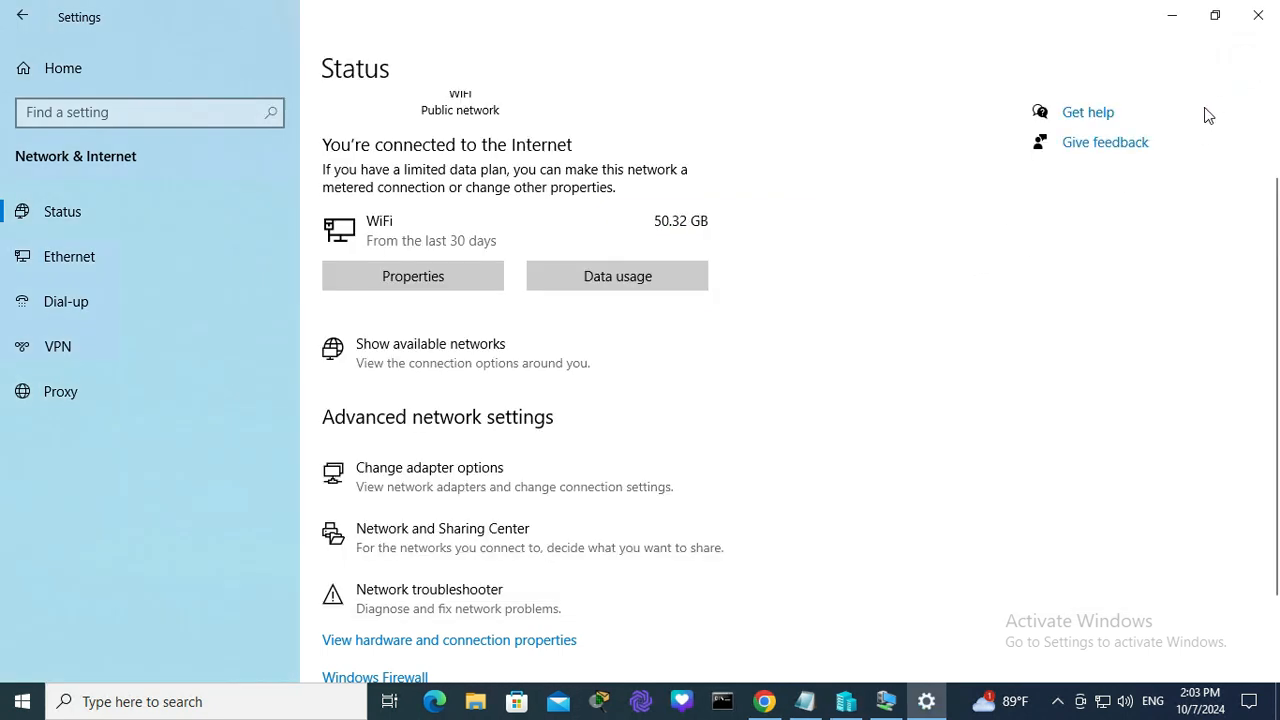
click(1264, 20)
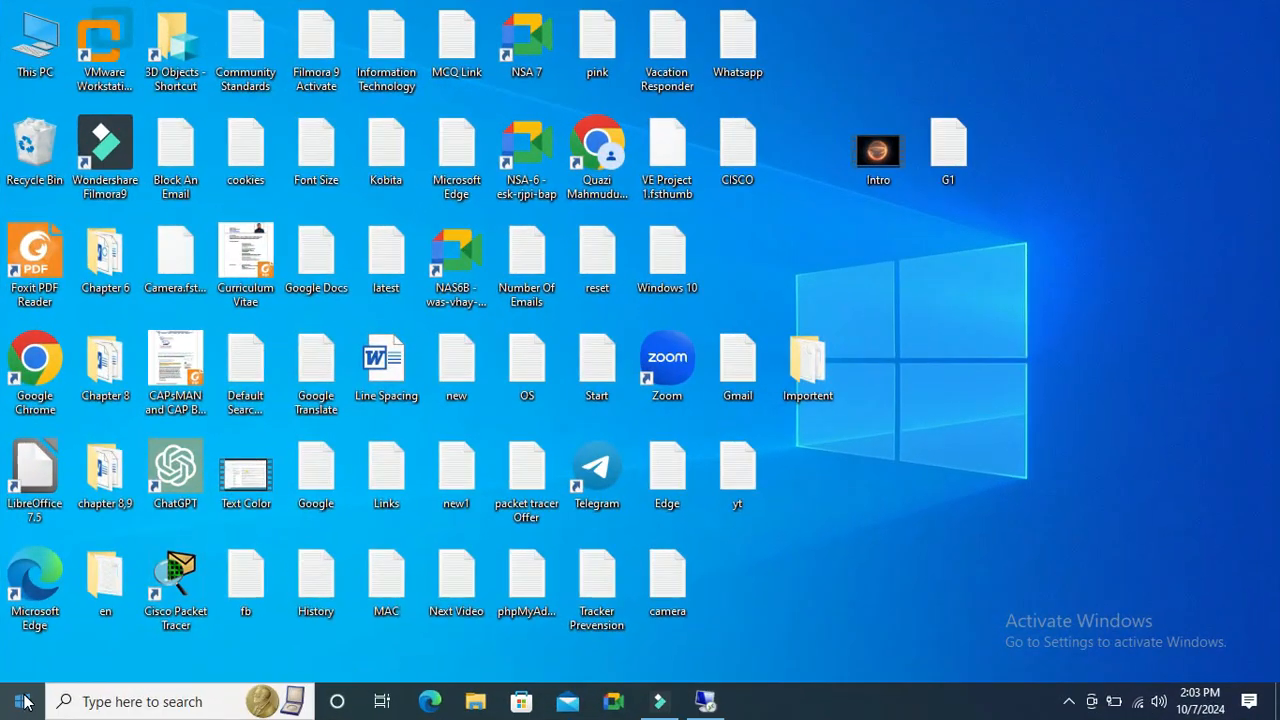
On the other computer, open the network path \\10.17.32.250 through the Run dialog and select the ITSystemAdmin shared folder.
right_click(22, 701)
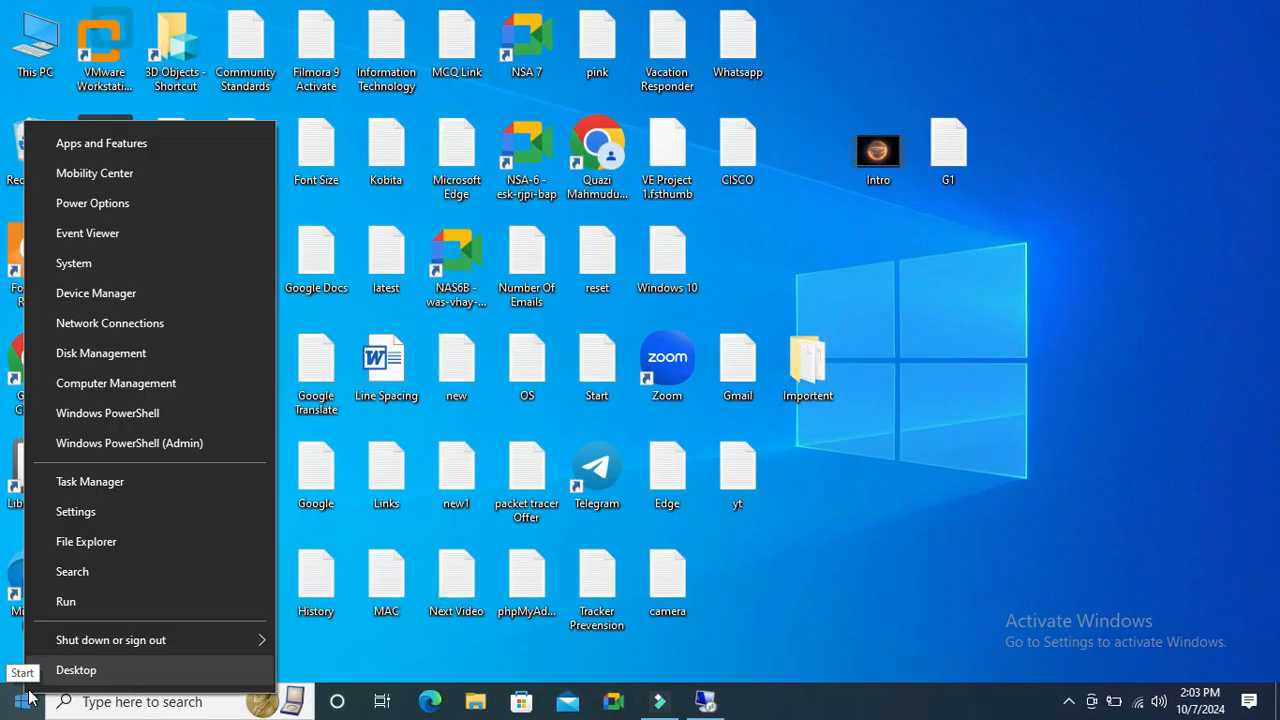
click(62, 600)
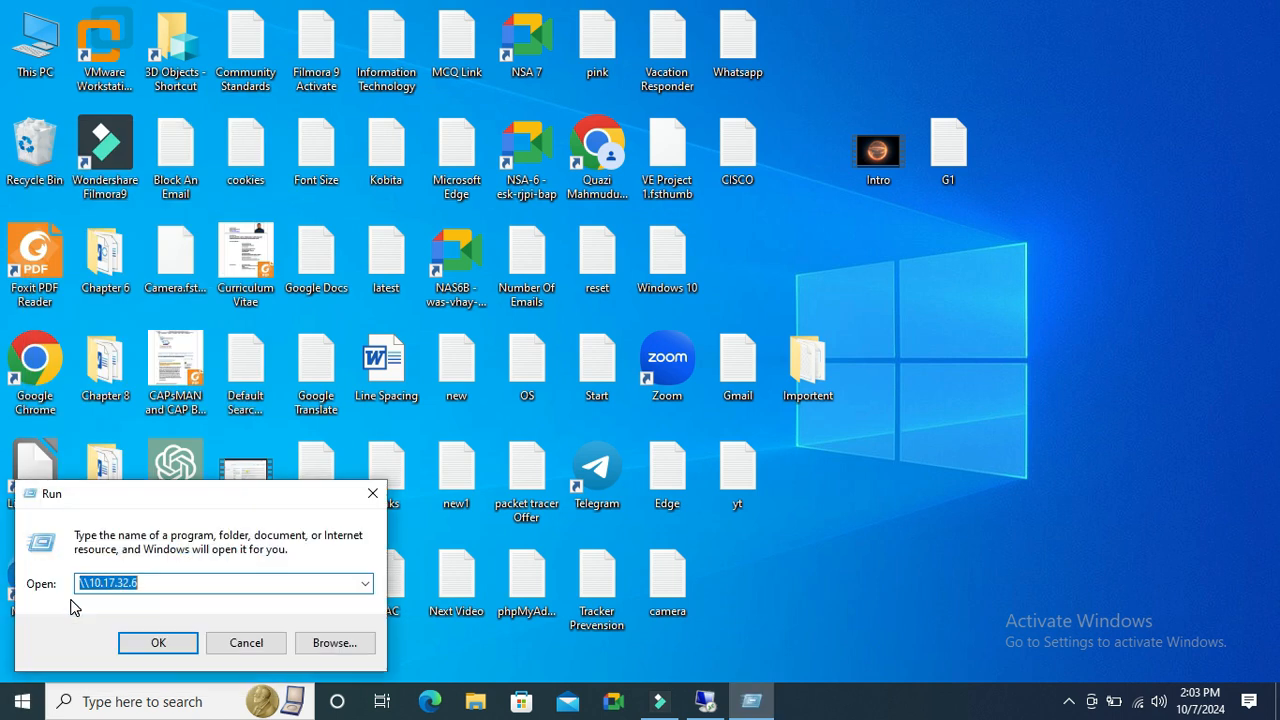
click(149, 583)
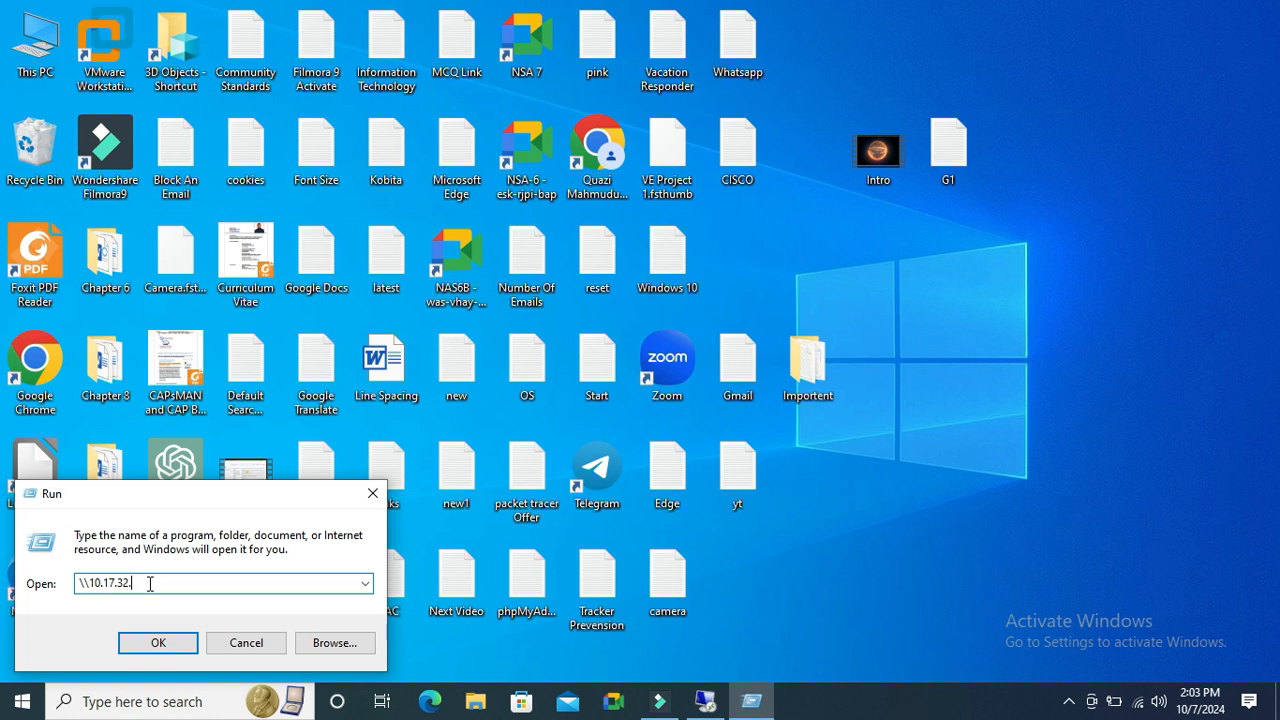
text(250)
drag(89, 583, 76, 587)
click(172, 583)
click(159, 645)
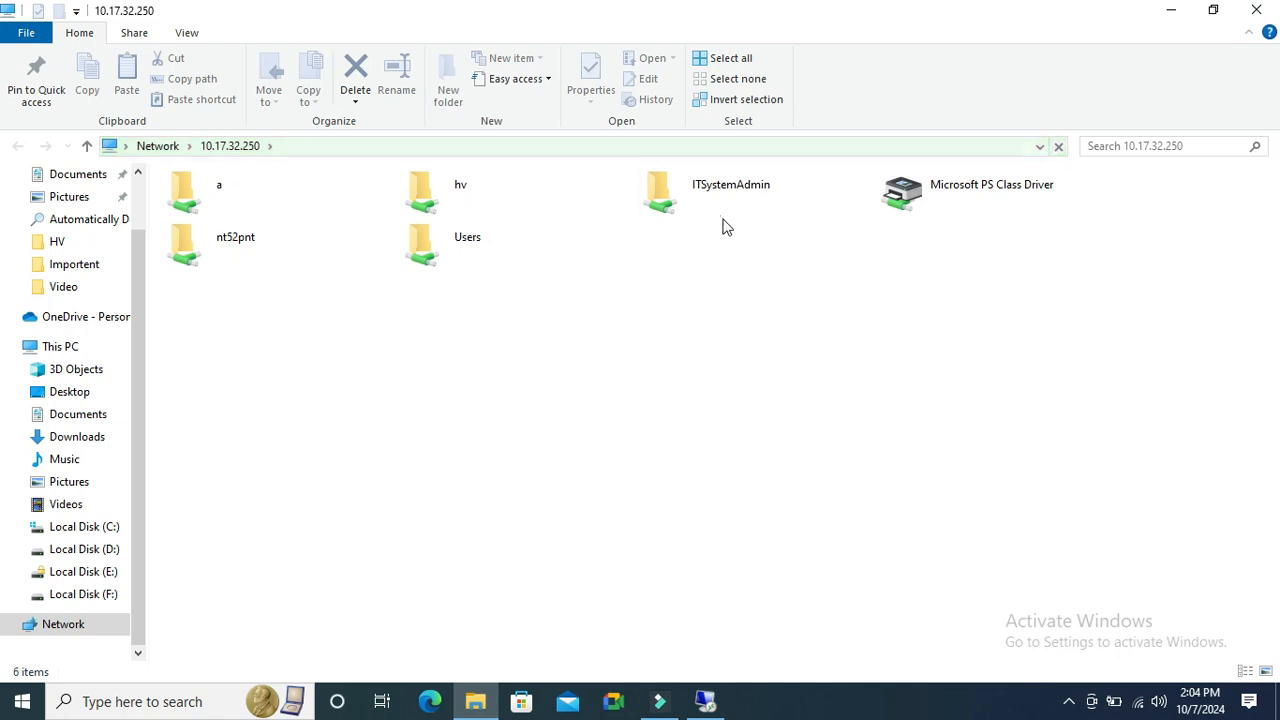
click(727, 203)
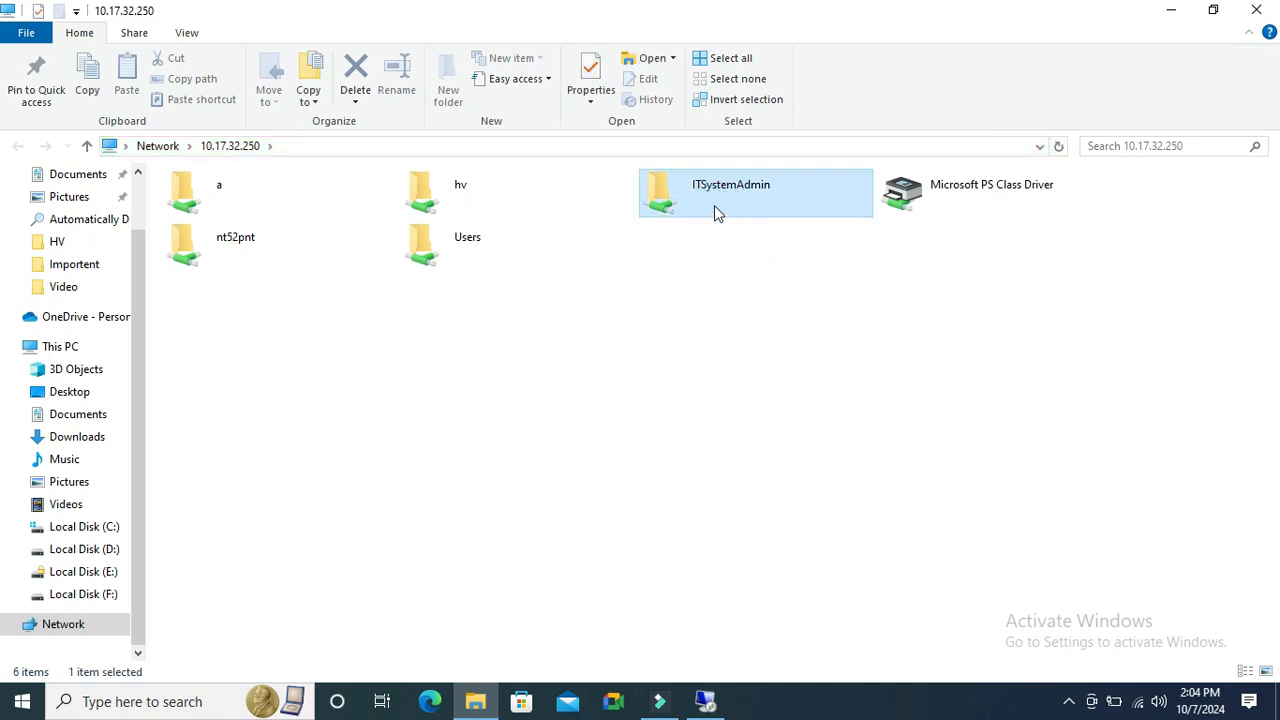